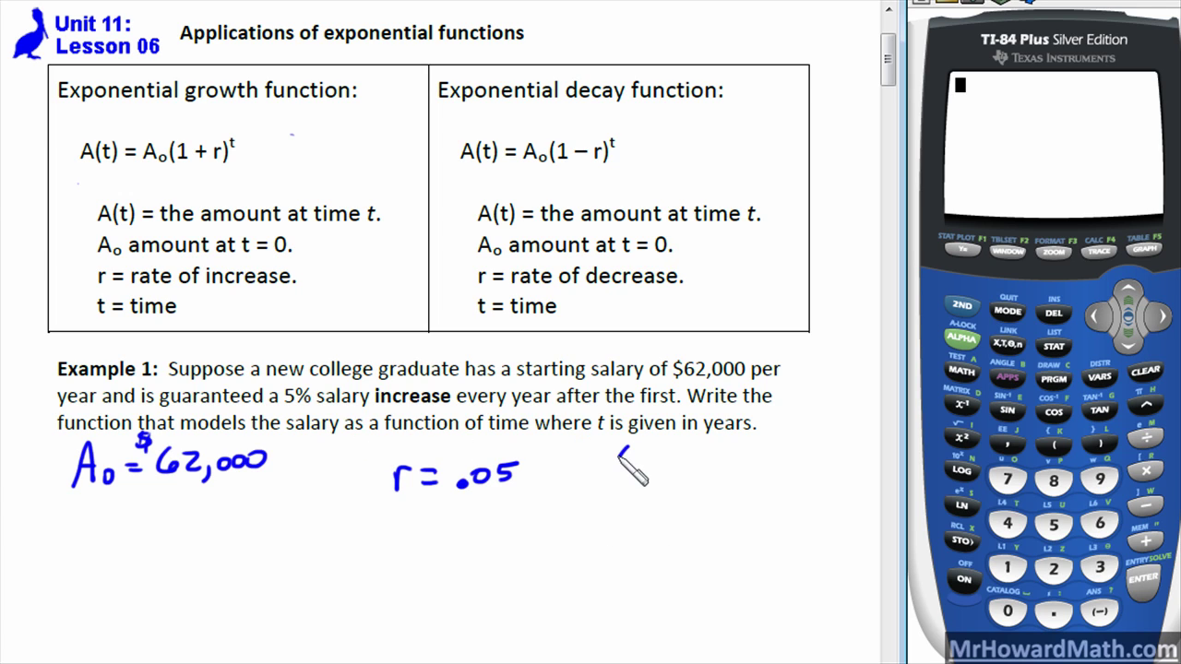
Step: Write t = years under Example 1 in the notes
left_click_drag(619, 450, 621, 476)
left_click_drag(610, 462, 653, 461)
mouse_move(638, 472)
left_mouse_down()
mouse_move(693, 470)
mouse_move(694, 481)
mouse_move(764, 467)
left_mouse_up()
left_click_drag(777, 461, 780, 477)
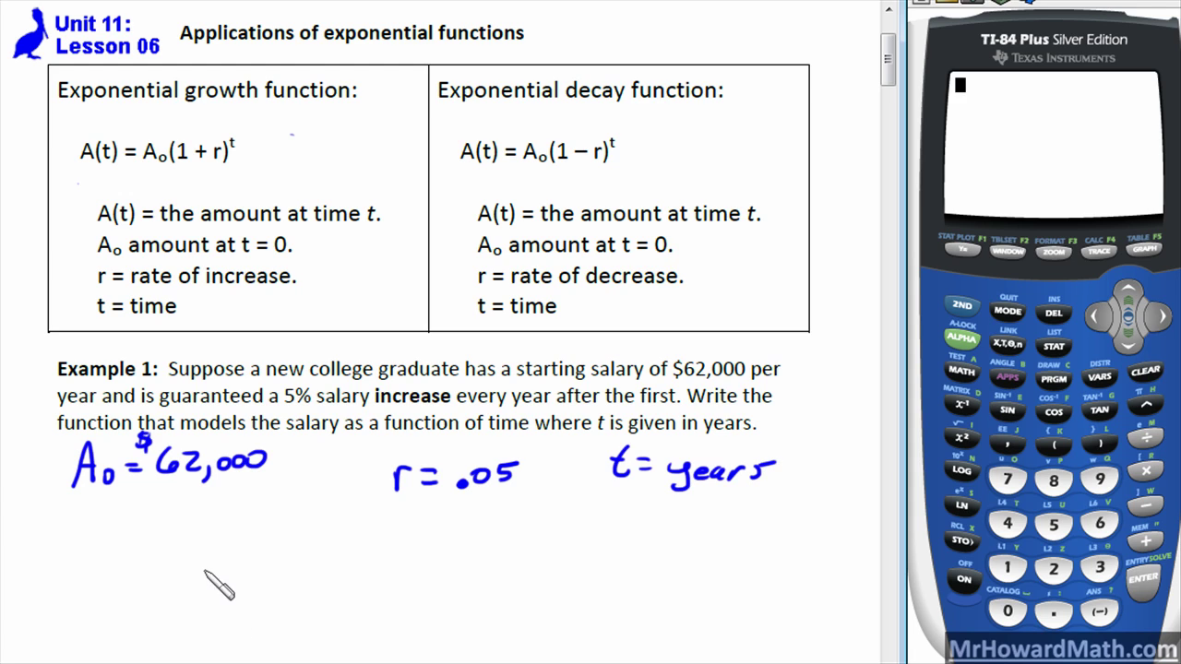
Step: Write the model A(t) = 62,000(1+.05)^t and scroll to the t = 7 salary question
mouse_move(118, 598)
left_mouse_down()
mouse_move(135, 562)
mouse_move(143, 593)
mouse_move(158, 570)
mouse_move(185, 591)
mouse_move(191, 566)
mouse_move(196, 600)
left_mouse_up()
mouse_move(218, 574)
left_mouse_down()
mouse_move(292, 580)
mouse_move(289, 566)
mouse_move(312, 580)
mouse_move(397, 570)
mouse_move(388, 588)
mouse_move(440, 578)
left_mouse_up()
mouse_move(430, 565)
left_mouse_down()
mouse_move(518, 563)
mouse_move(495, 560)
mouse_move(494, 573)
mouse_move(510, 540)
mouse_move(515, 577)
left_mouse_up()
mouse_move(539, 518)
left_mouse_down()
mouse_move(543, 543)
mouse_move(549, 527)
left_mouse_up()
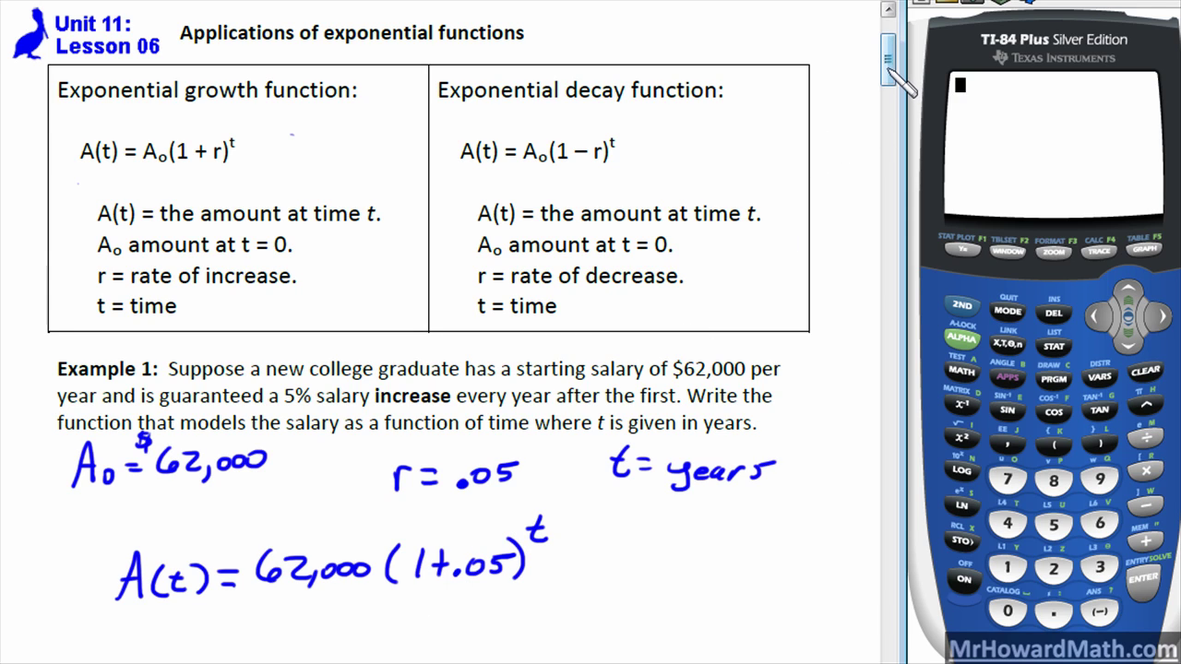
left_click_drag(884, 65, 884, 94)
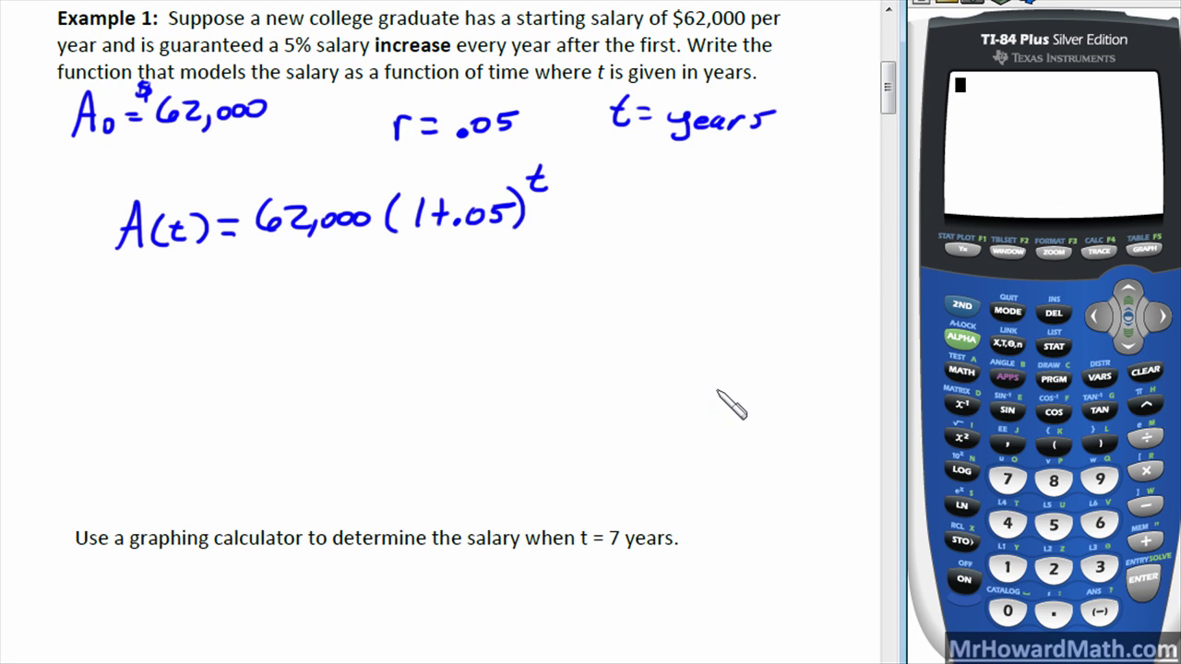
Step: Evaluate 62000(1+.05)^7 on the calculator, giving 87240.2262
left_click(1099, 522)
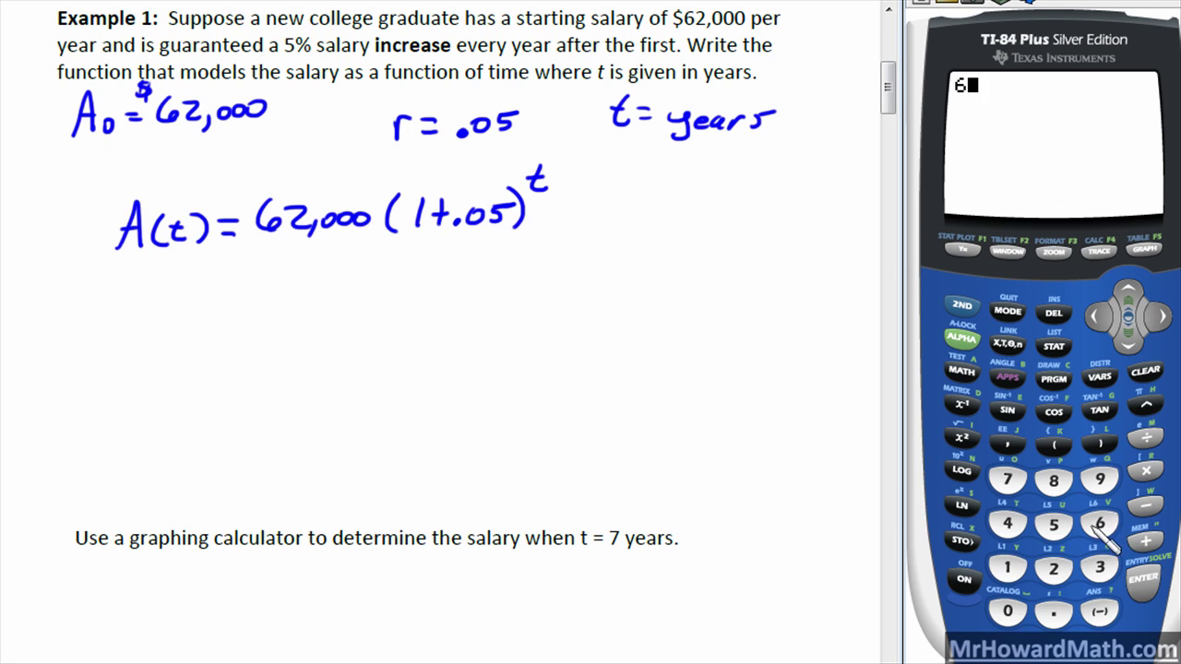
left_click(1054, 569)
left_click(1008, 611)
left_click(1008, 611)
left_click(1007, 611)
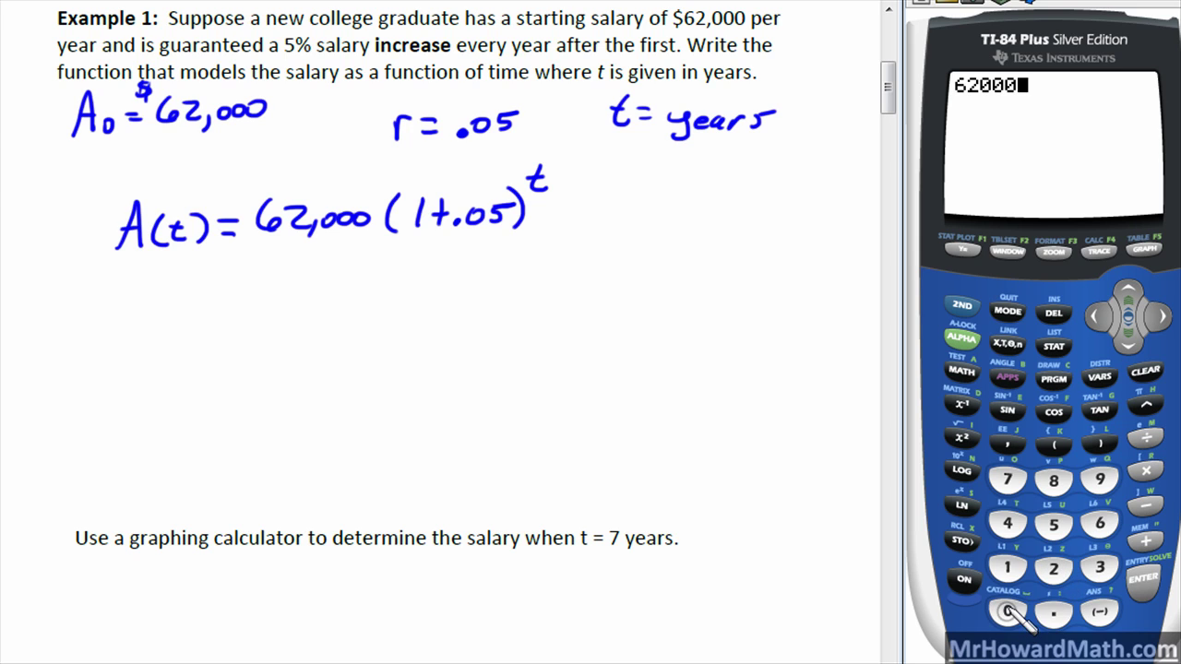
left_click(1008, 568)
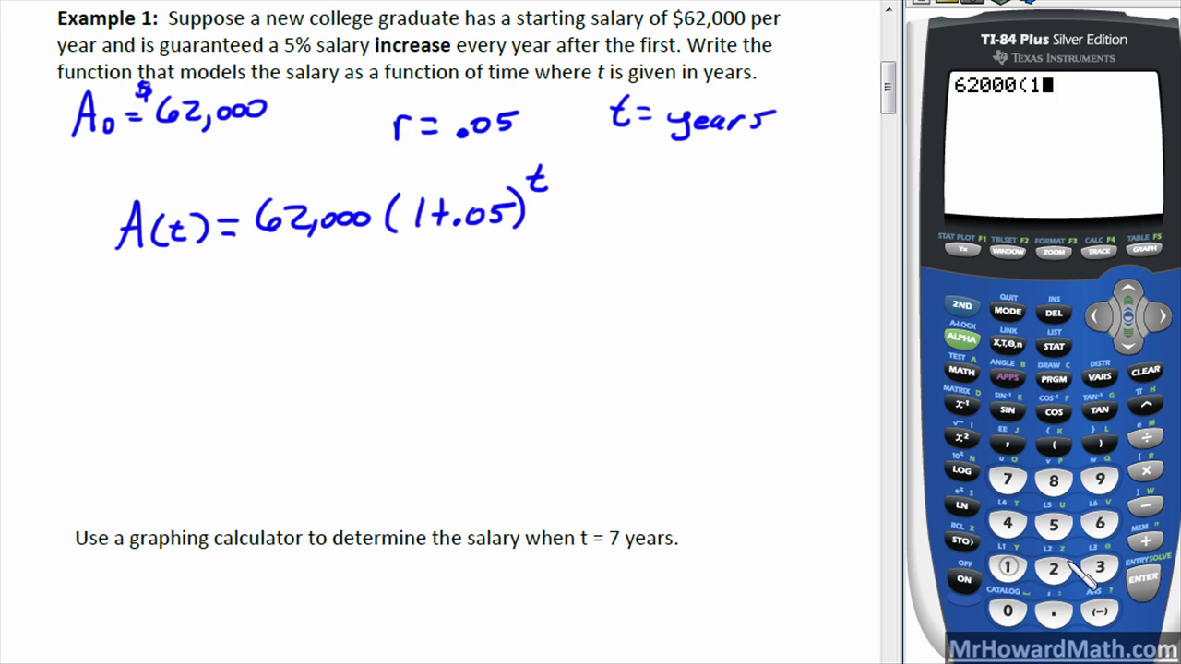
left_click(1145, 541)
left_click(1054, 613)
left_click(1008, 611)
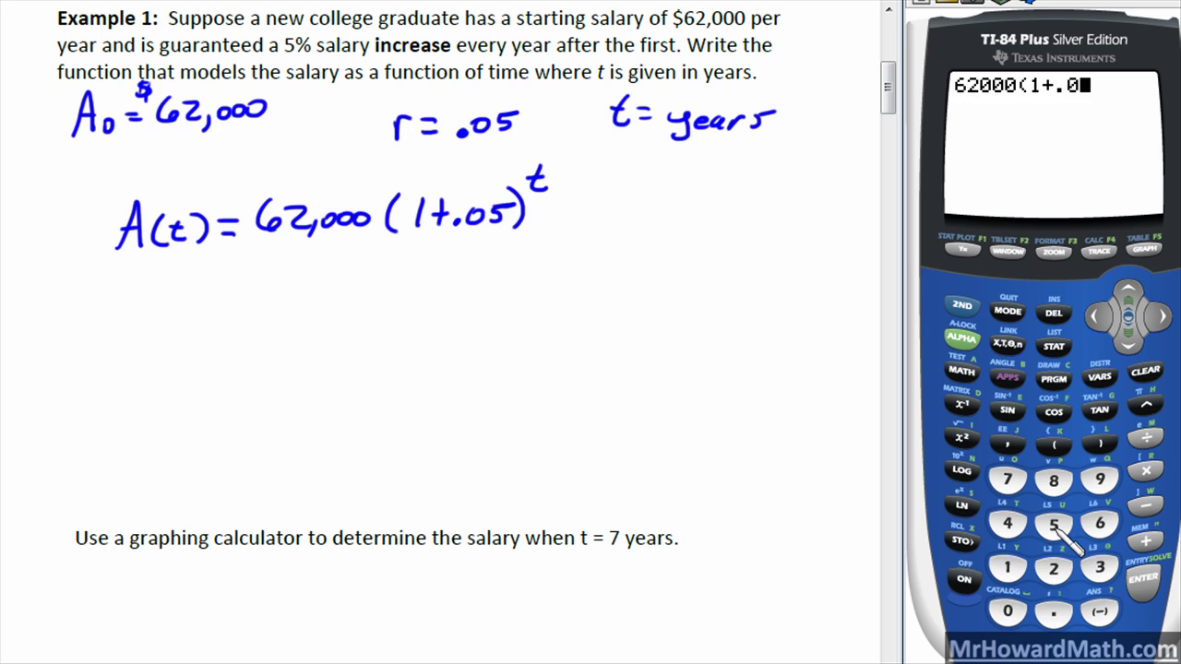
left_click(1054, 525)
left_click(1100, 445)
left_click(1146, 406)
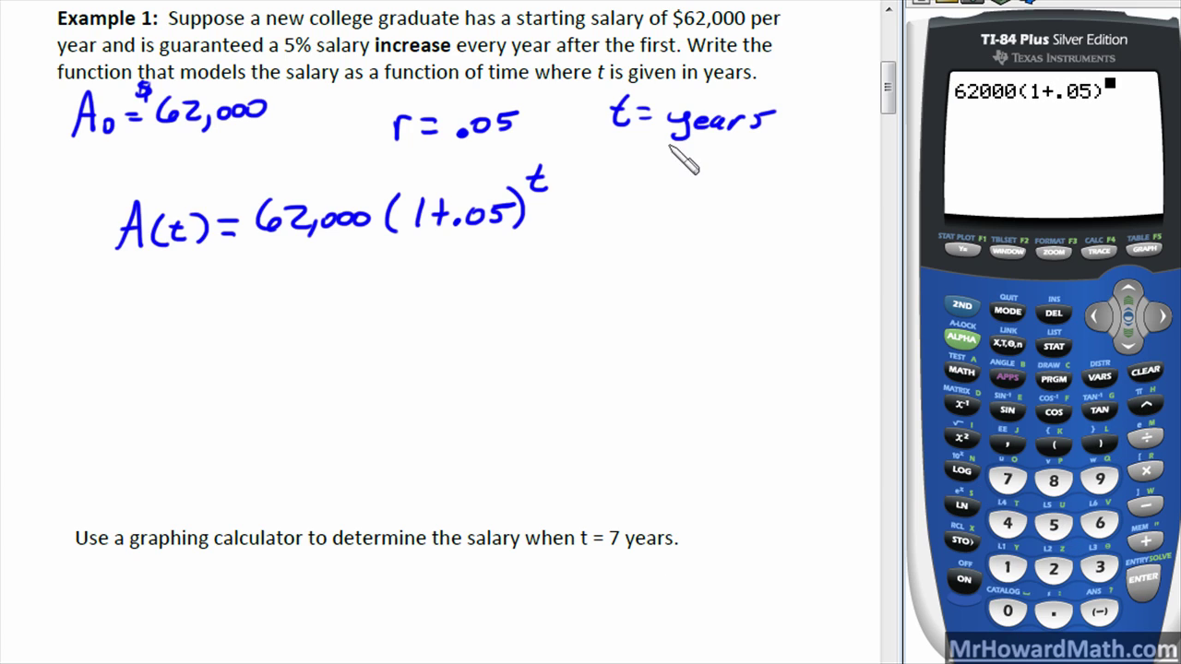
left_click(1007, 480)
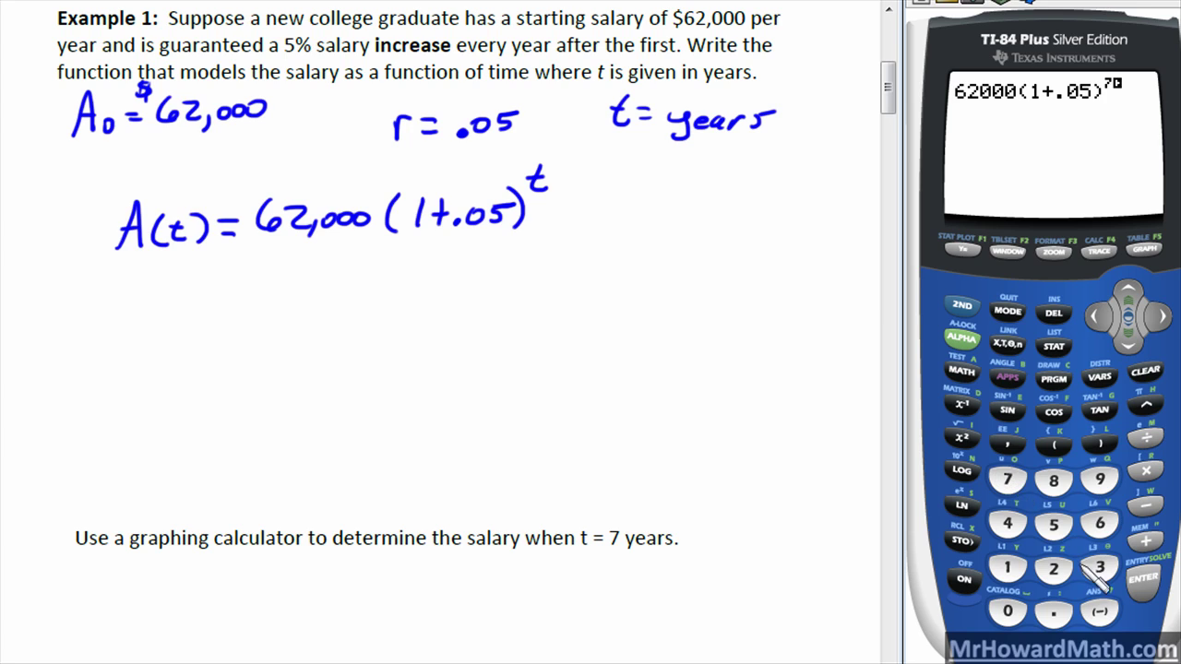
left_click(1144, 581)
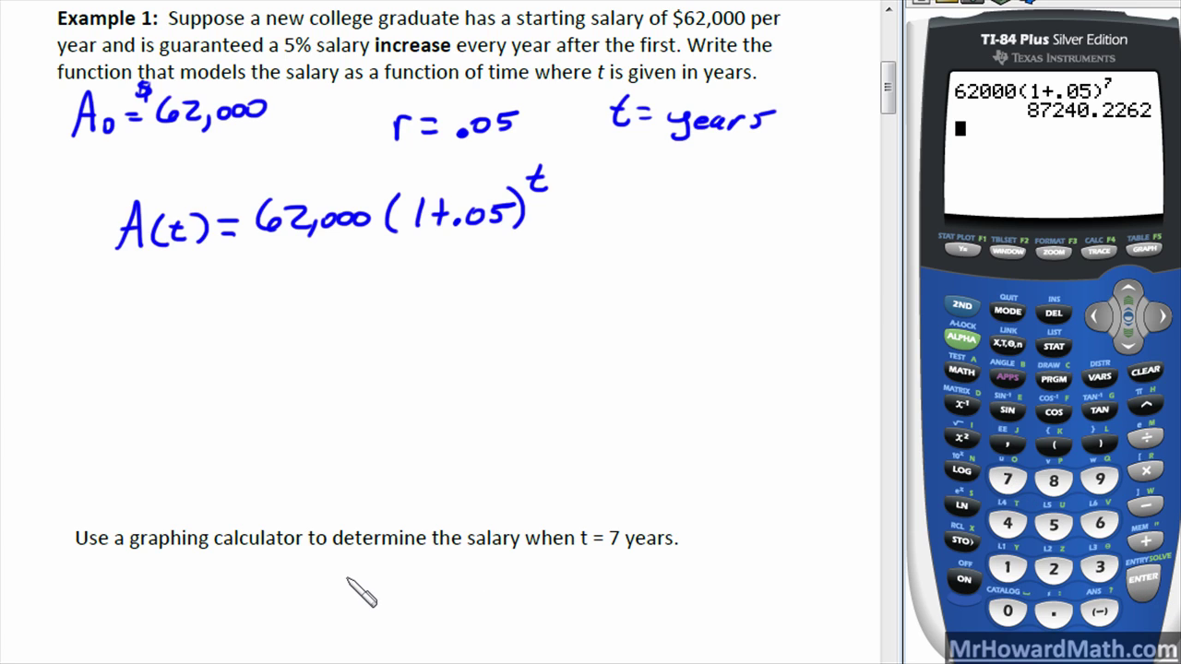
Step: Record the salary as A(7) = 87,240.23 in the notes
mouse_move(351, 576)
left_mouse_down()
mouse_move(362, 599)
mouse_move(399, 596)
mouse_move(412, 620)
mouse_move(450, 591)
mouse_move(471, 611)
mouse_move(526, 593)
mouse_move(514, 596)
mouse_move(541, 604)
left_mouse_up()
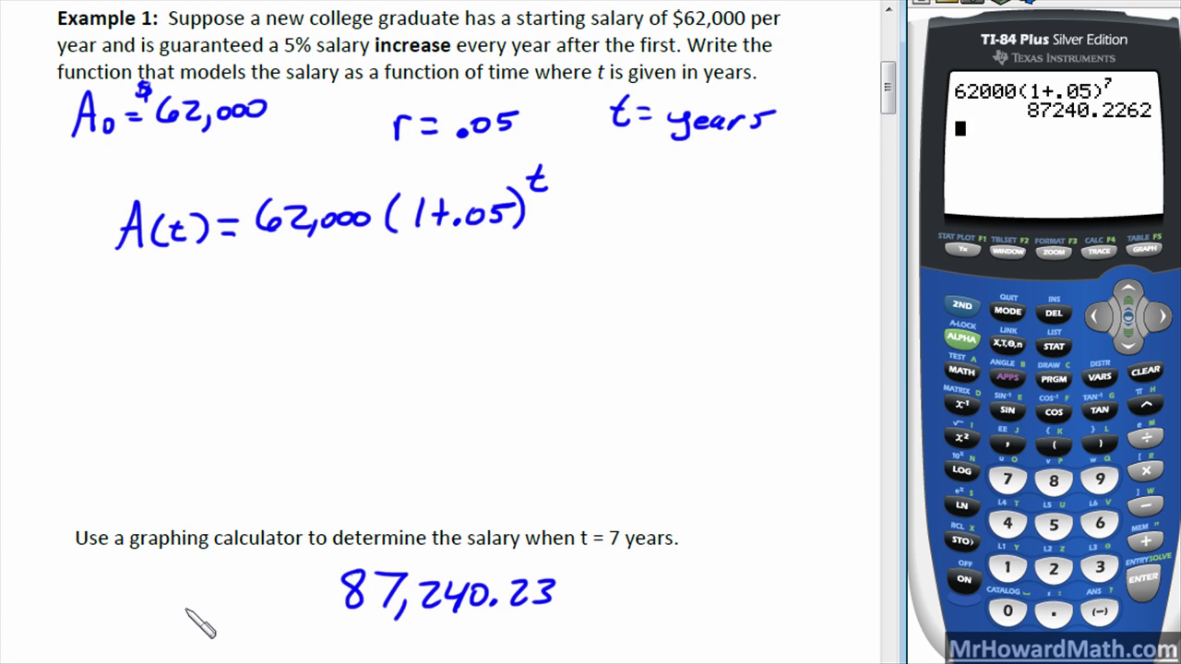
mouse_move(188, 615)
left_mouse_down()
mouse_move(202, 577)
mouse_move(190, 602)
mouse_move(237, 618)
mouse_move(266, 586)
mouse_move(255, 619)
mouse_move(267, 597)
mouse_move(269, 615)
mouse_move(328, 592)
left_mouse_up()
left_click_drag(299, 609, 506, 635)
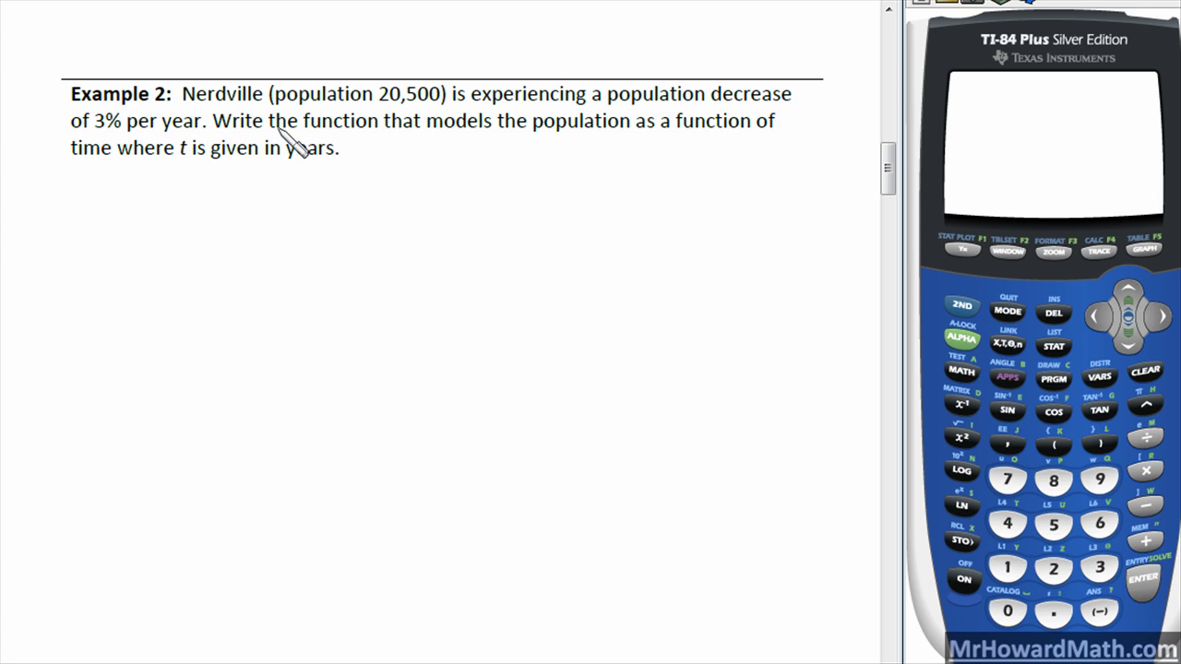
Step: Underline 'decrease', begin P(t) =, and write A₀ = 20,500
left_click_drag(712, 109, 790, 111)
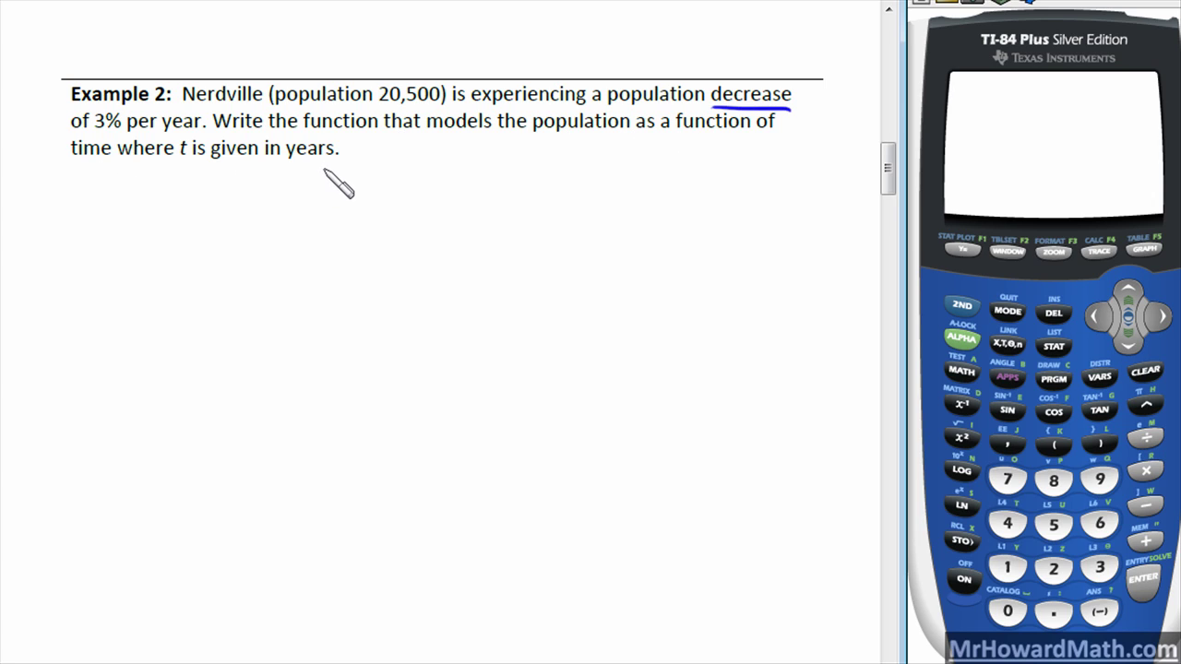
mouse_move(121, 230)
left_mouse_down()
mouse_move(157, 272)
mouse_move(195, 243)
mouse_move(191, 272)
left_mouse_up()
left_click_drag(215, 251, 229, 250)
left_click_drag(214, 262, 229, 262)
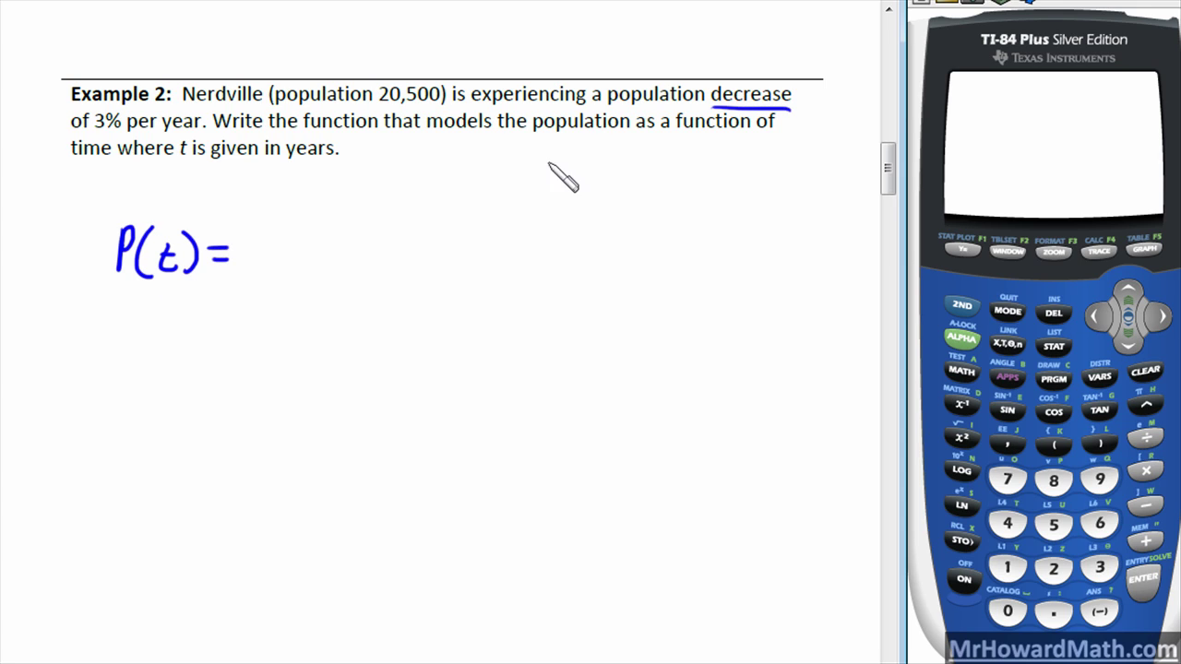
mouse_move(530, 189)
left_mouse_down()
mouse_move(540, 145)
mouse_move(557, 179)
left_mouse_up()
mouse_move(578, 168)
left_mouse_down()
mouse_move(626, 160)
mouse_move(651, 175)
mouse_move(719, 158)
left_mouse_up()
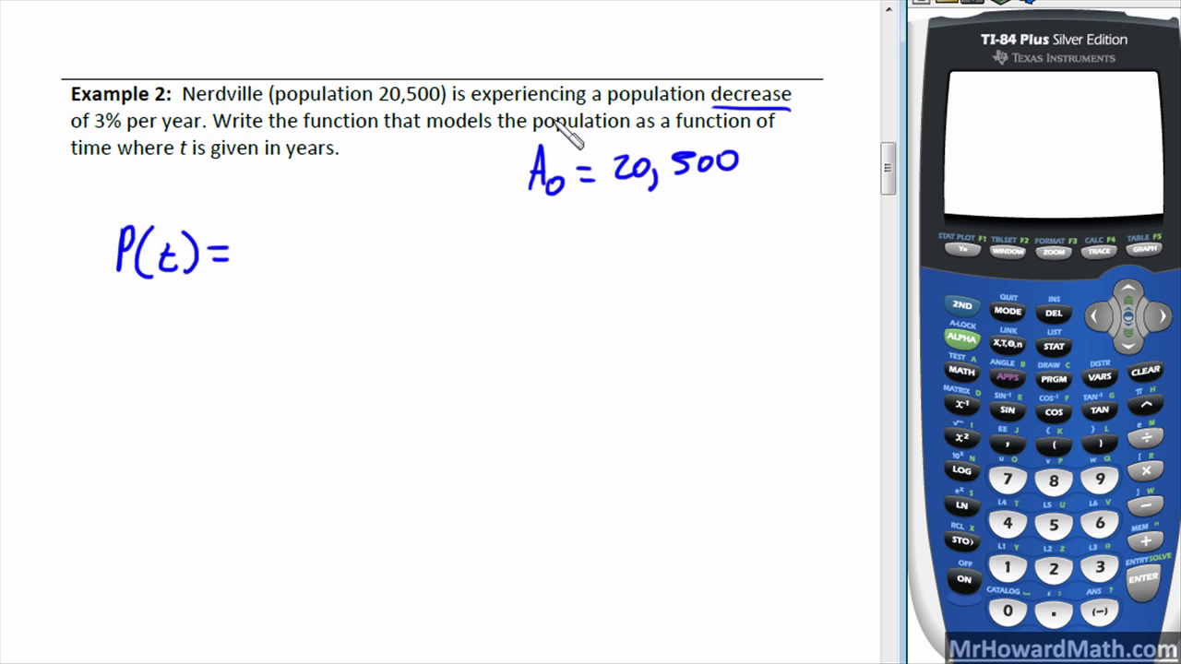
Step: Add r = .03 and t = years, then complete P(t) = 20,500(1-.03)^t
left_click_drag(545, 233, 558, 228)
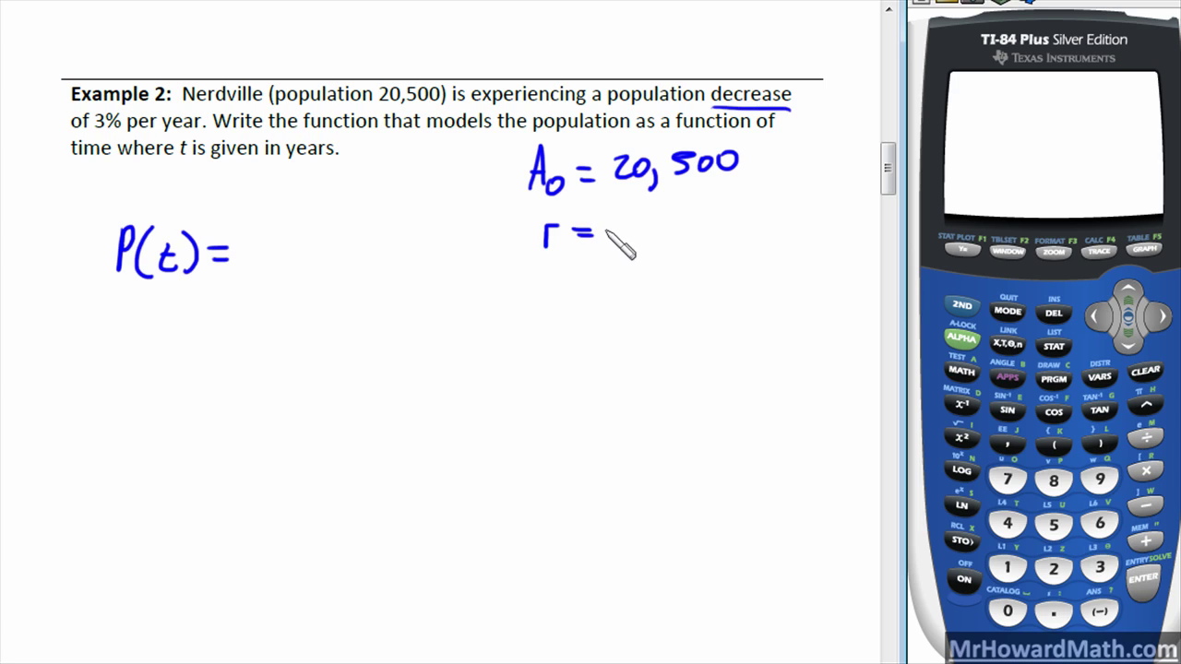
mouse_move(627, 231)
left_mouse_down()
mouse_move(653, 227)
mouse_move(656, 242)
left_mouse_up()
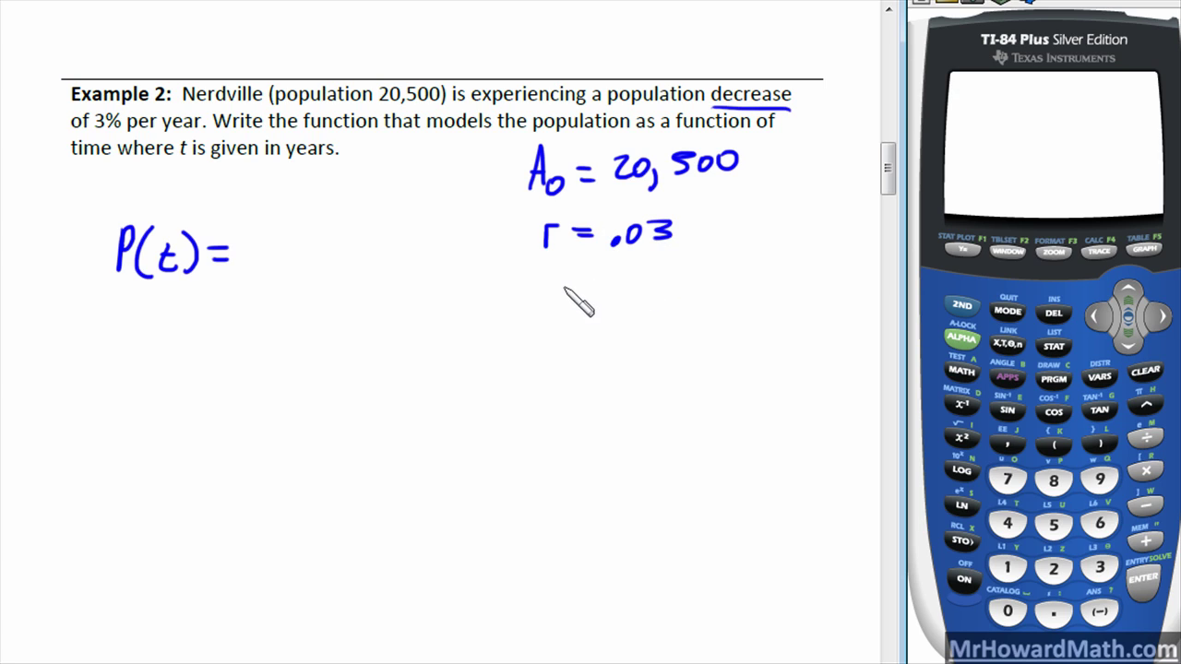
mouse_move(557, 281)
left_mouse_down()
mouse_move(572, 309)
mouse_move(572, 293)
left_mouse_up()
mouse_move(584, 294)
left_mouse_down()
mouse_move(621, 294)
mouse_move(636, 315)
mouse_move(656, 295)
mouse_move(692, 306)
mouse_move(726, 273)
left_mouse_up()
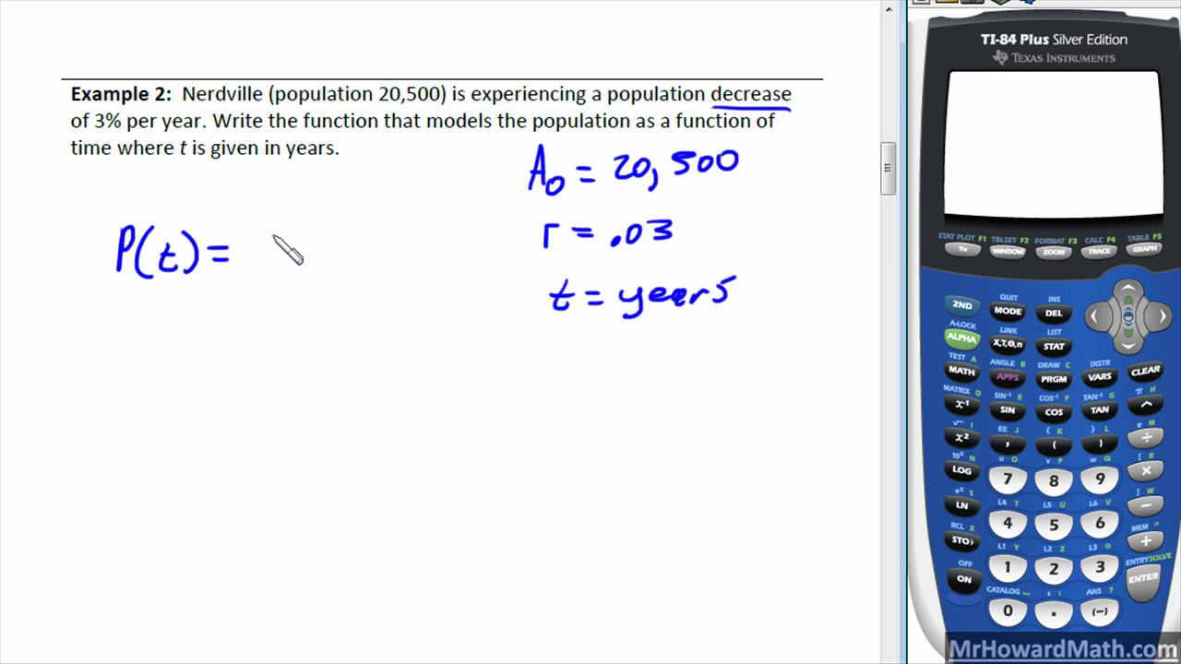
mouse_move(252, 238)
left_mouse_down()
mouse_move(318, 236)
mouse_move(305, 244)
mouse_move(333, 240)
mouse_move(353, 256)
mouse_move(453, 244)
left_mouse_up()
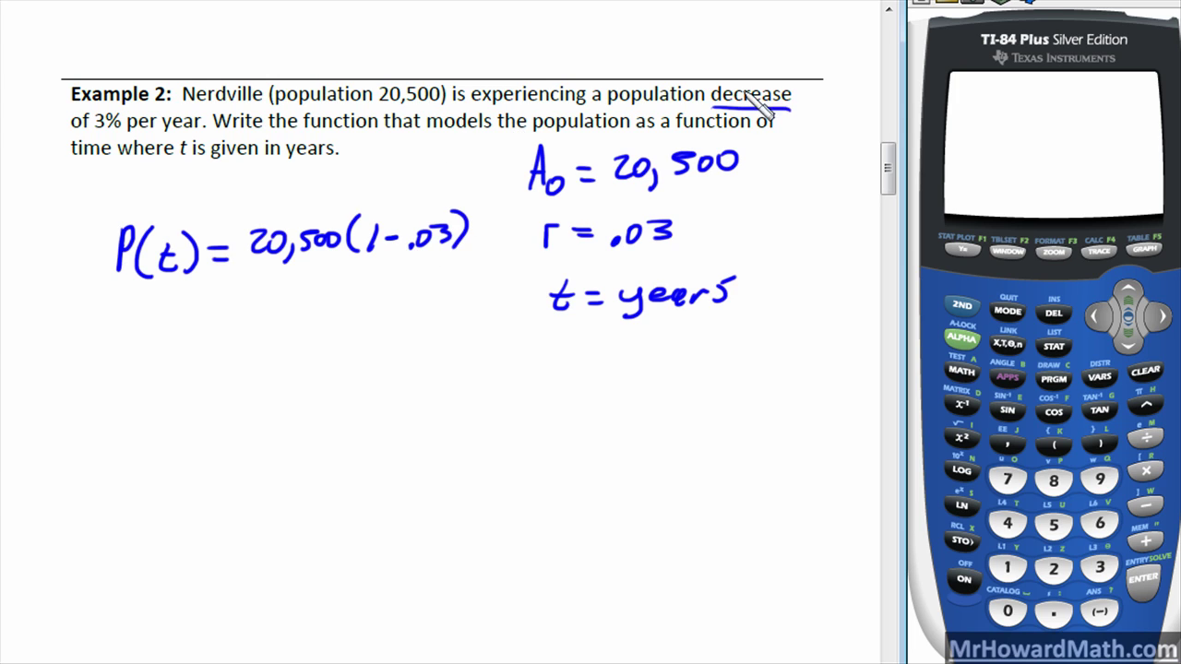
mouse_move(780, 64)
left_mouse_down()
mouse_move(709, 99)
mouse_move(731, 61)
left_mouse_up()
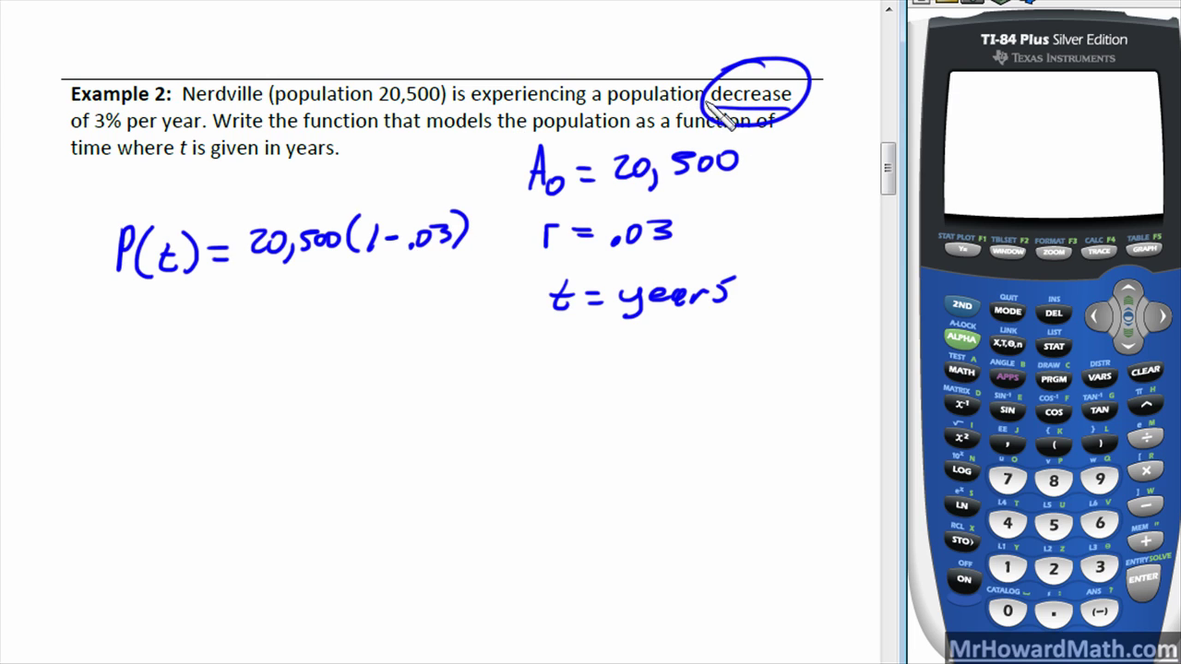
left_click_drag(470, 186, 469, 203)
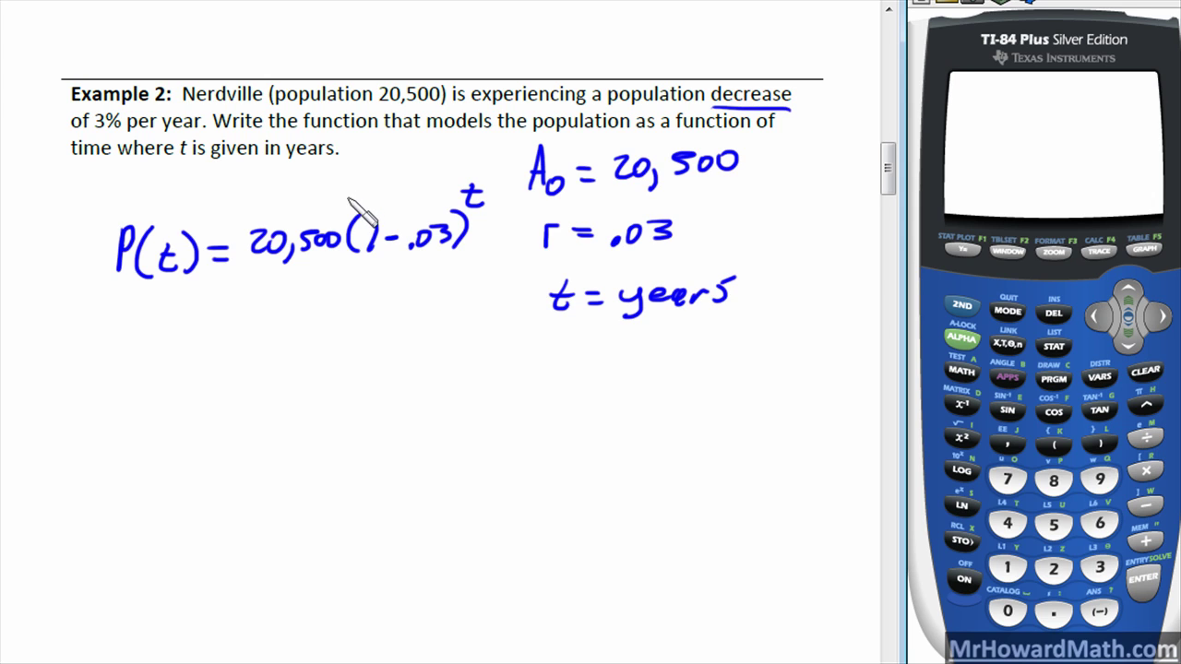
Step: In the Y= editor, enter 20500(.97) into Y1
scroll(369, 205, "down", 3)
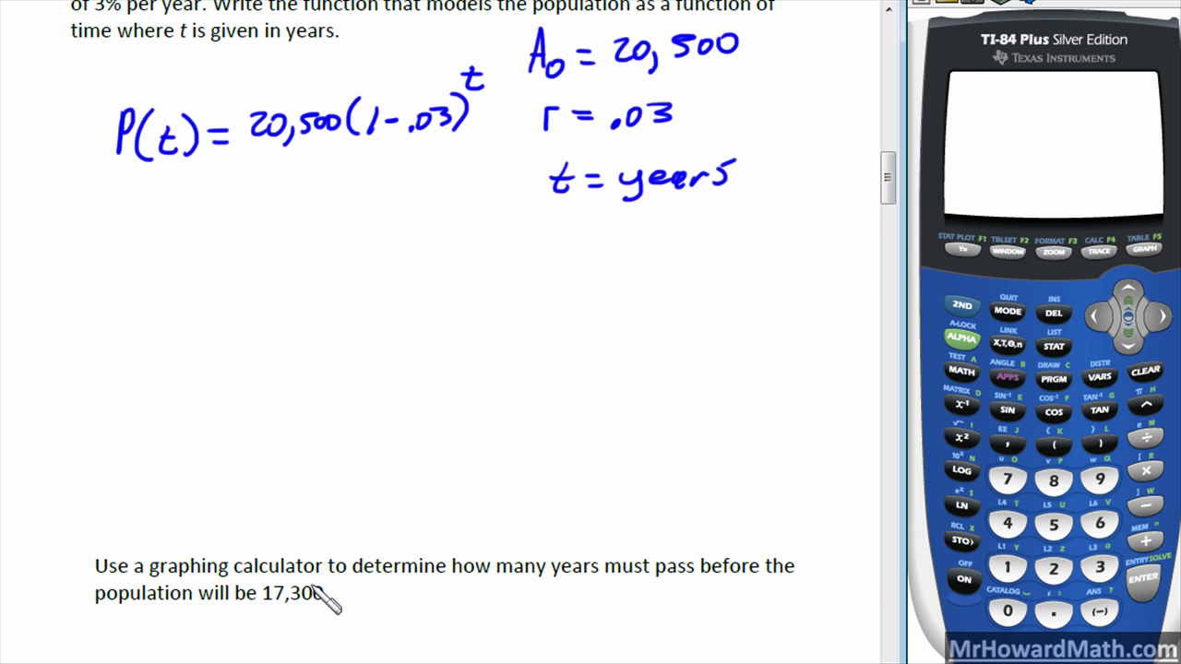
left_click(960, 253)
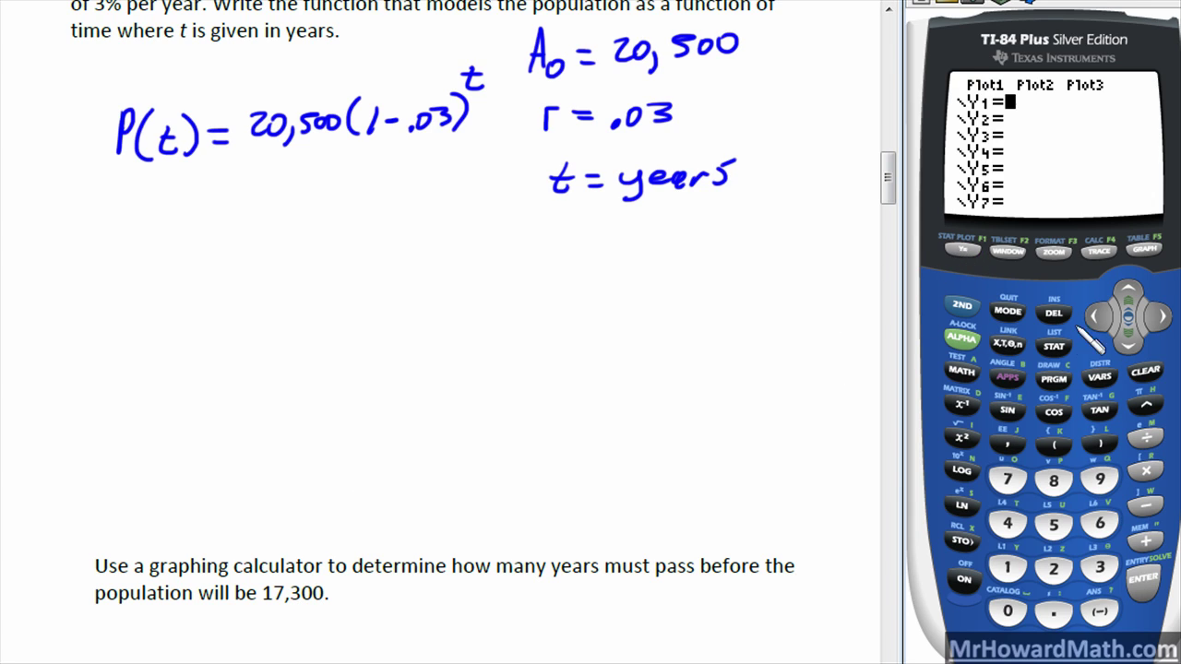
left_click(1054, 568)
left_click(1007, 611)
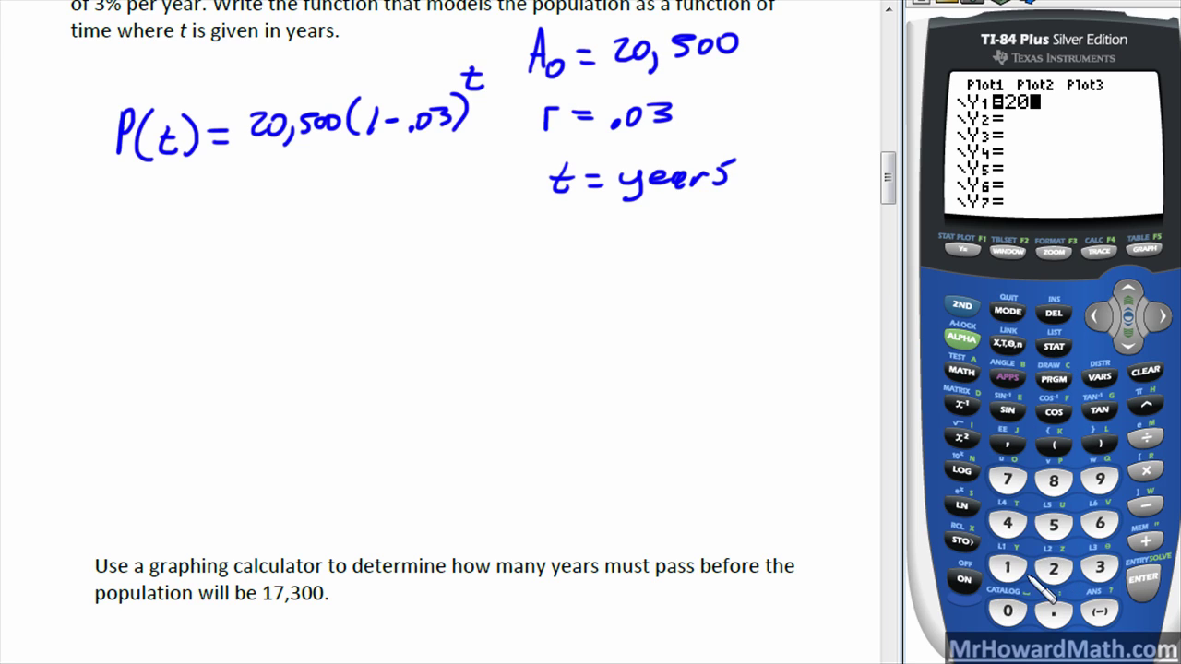
left_click(1054, 524)
left_click(1008, 611)
left_click(1008, 611)
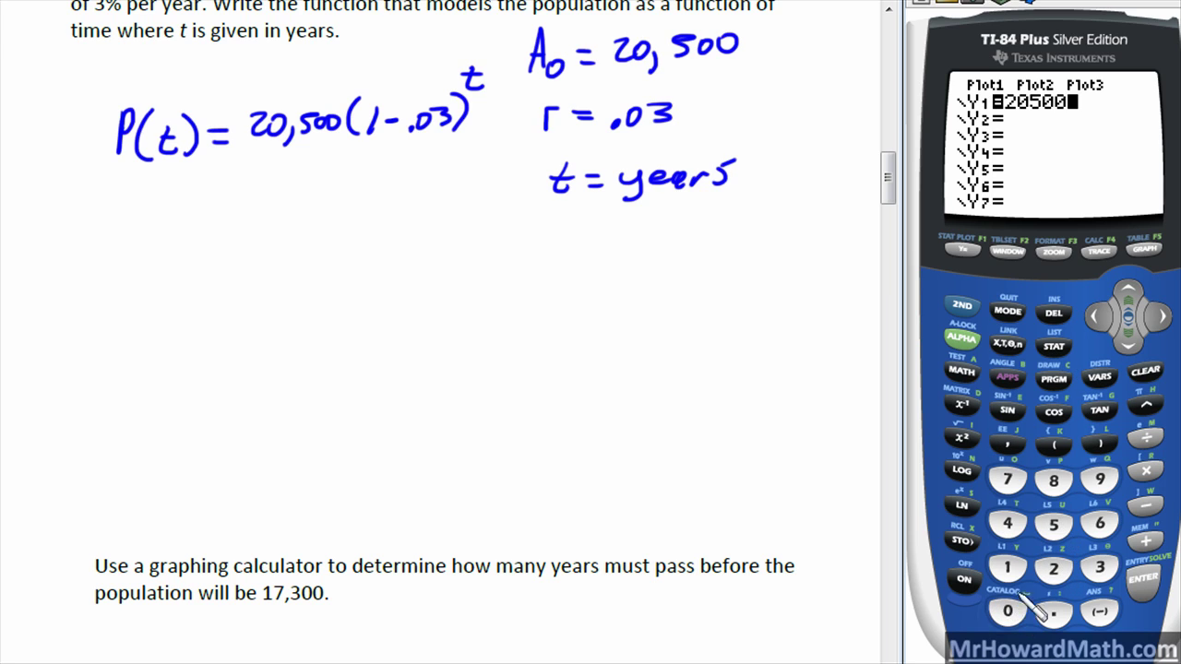
left_click(1056, 446)
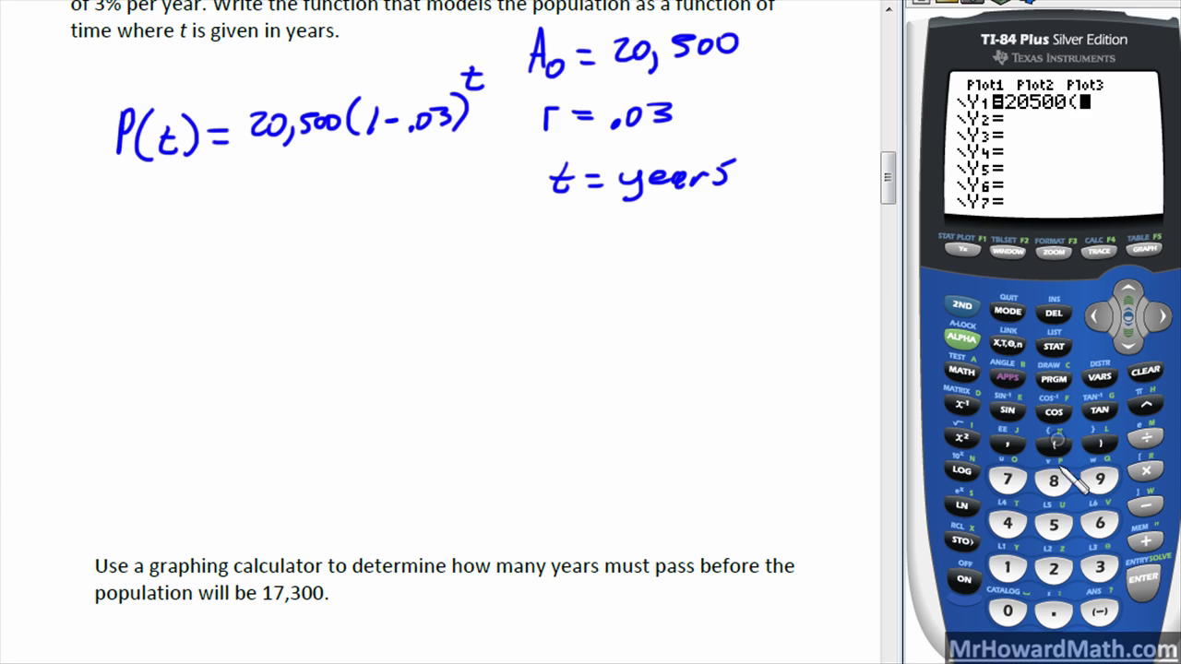
left_click(1053, 613)
left_click(1100, 479)
left_click(1008, 479)
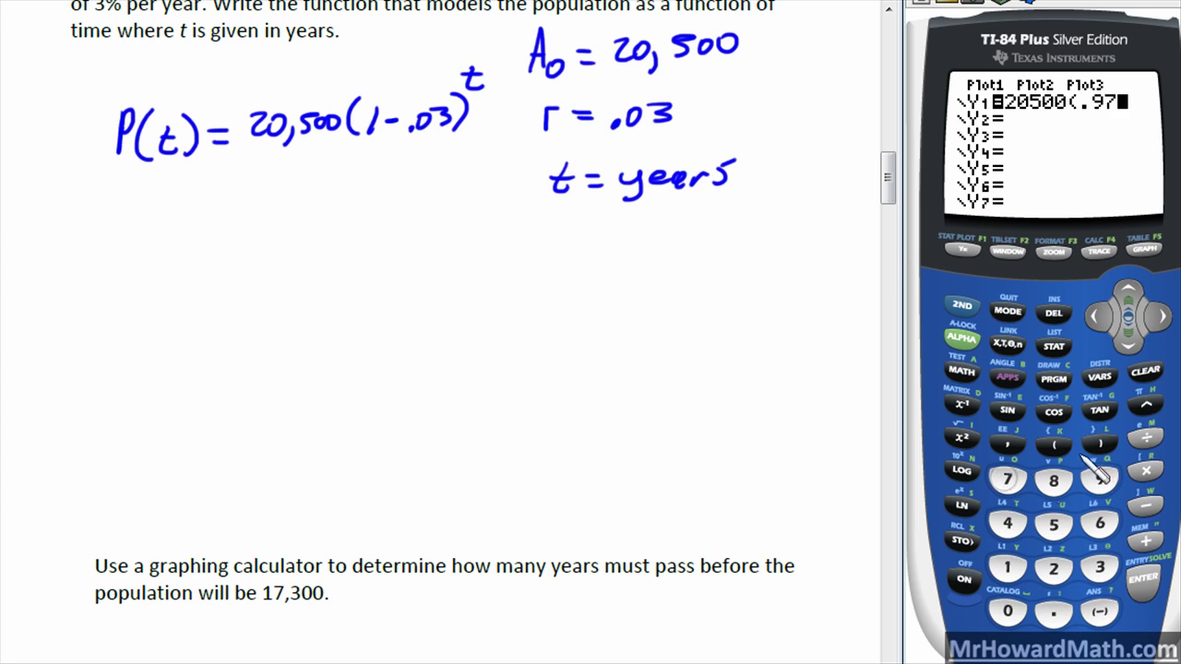
left_click(1085, 447)
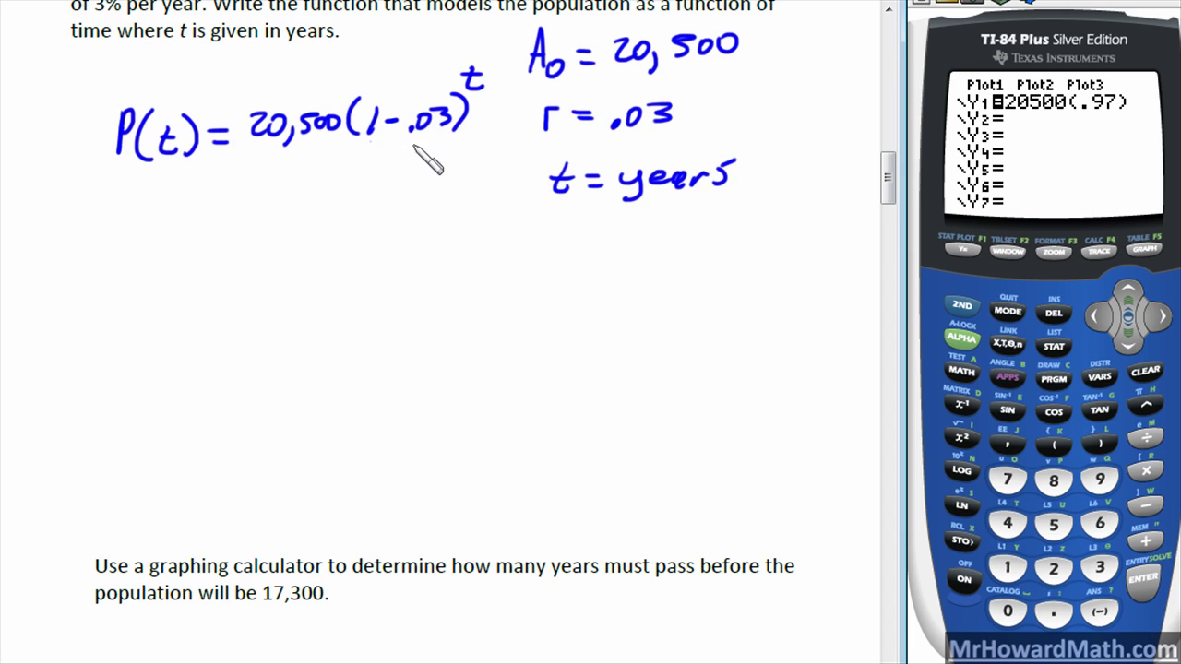
Step: Finish Y1 as 20500(.97)^X, fixing a misplaced X
left_click_drag(353, 155, 452, 143)
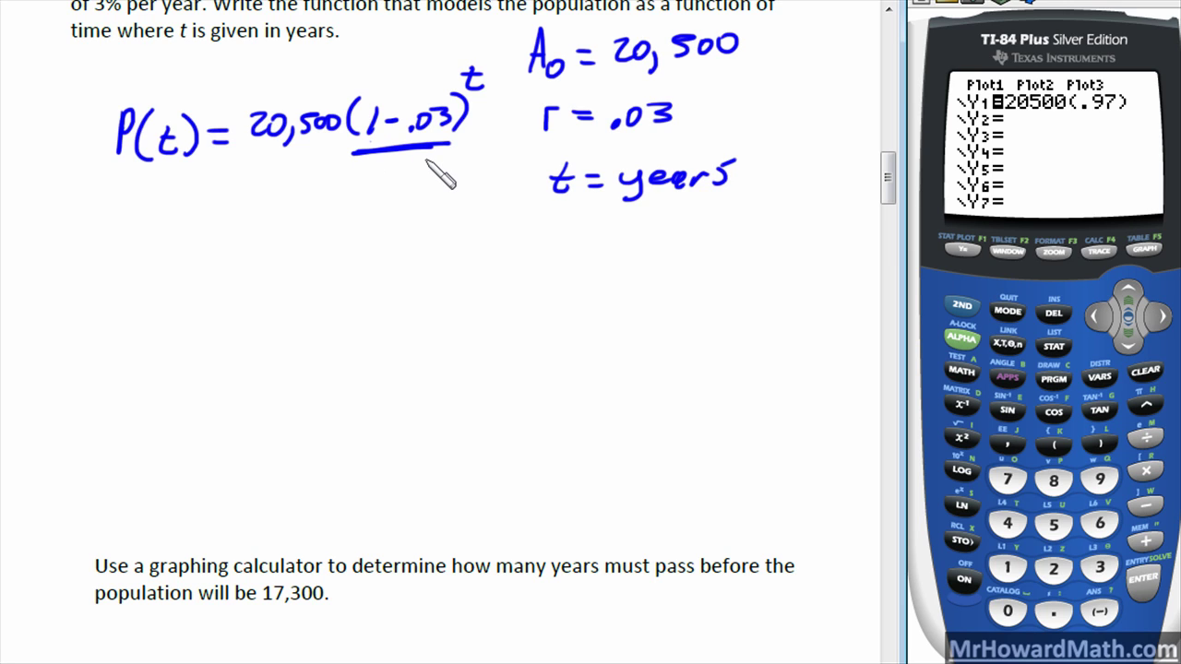
key("ctrl+z")
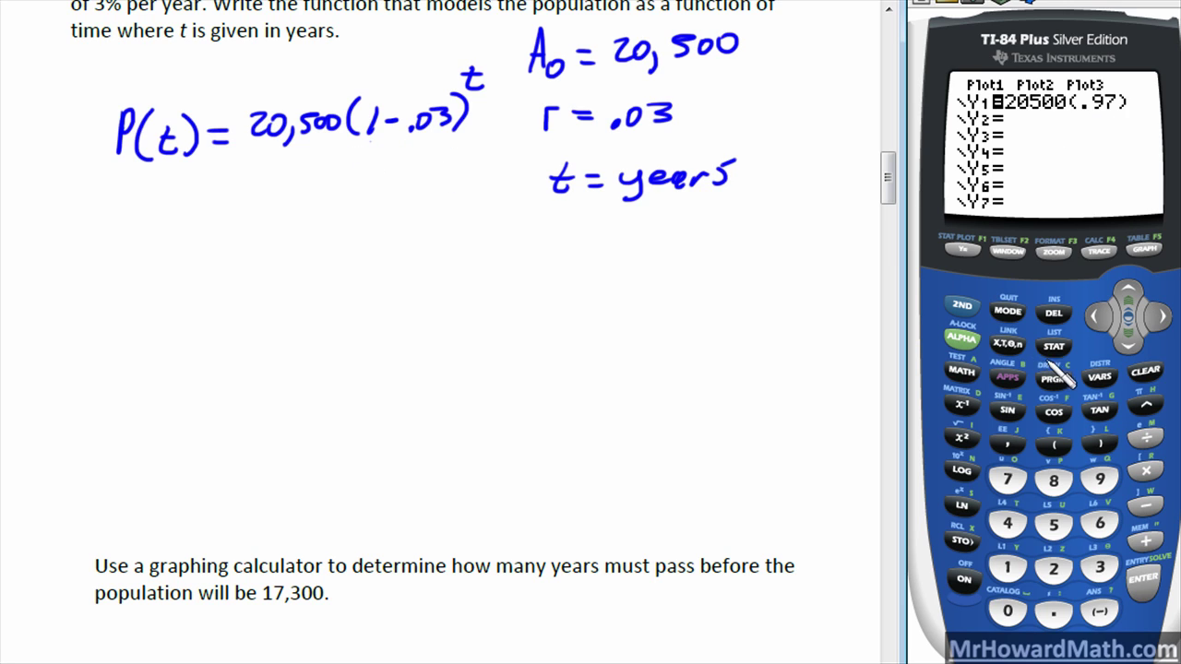
left_click(1007, 344)
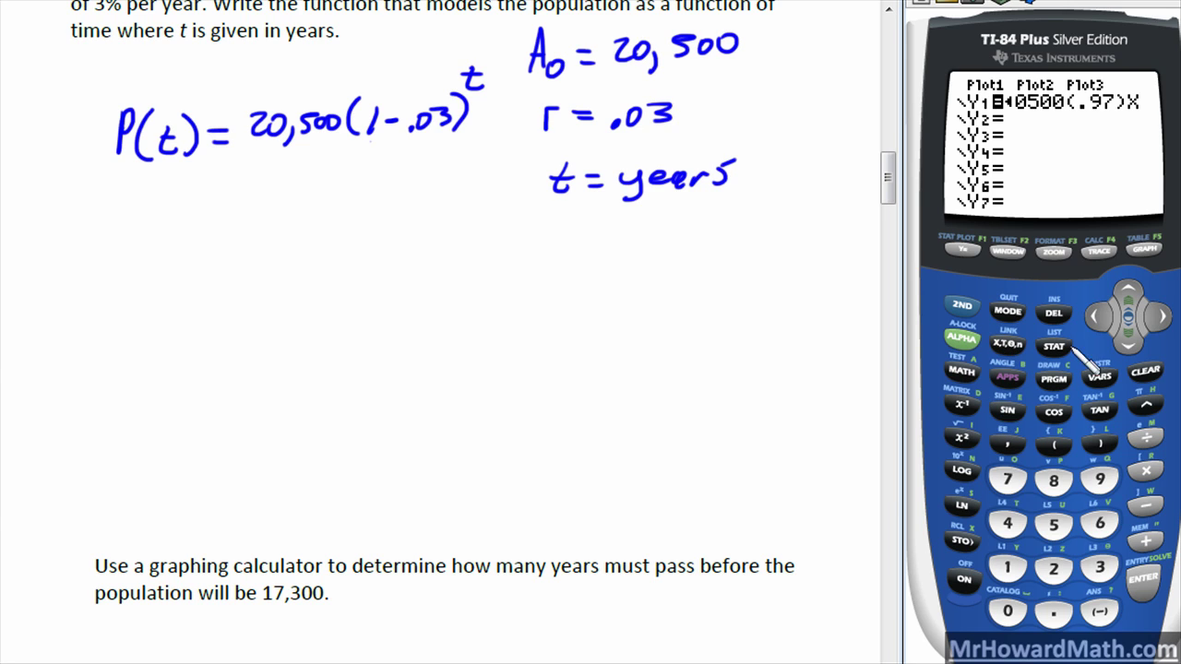
left_click(1064, 317)
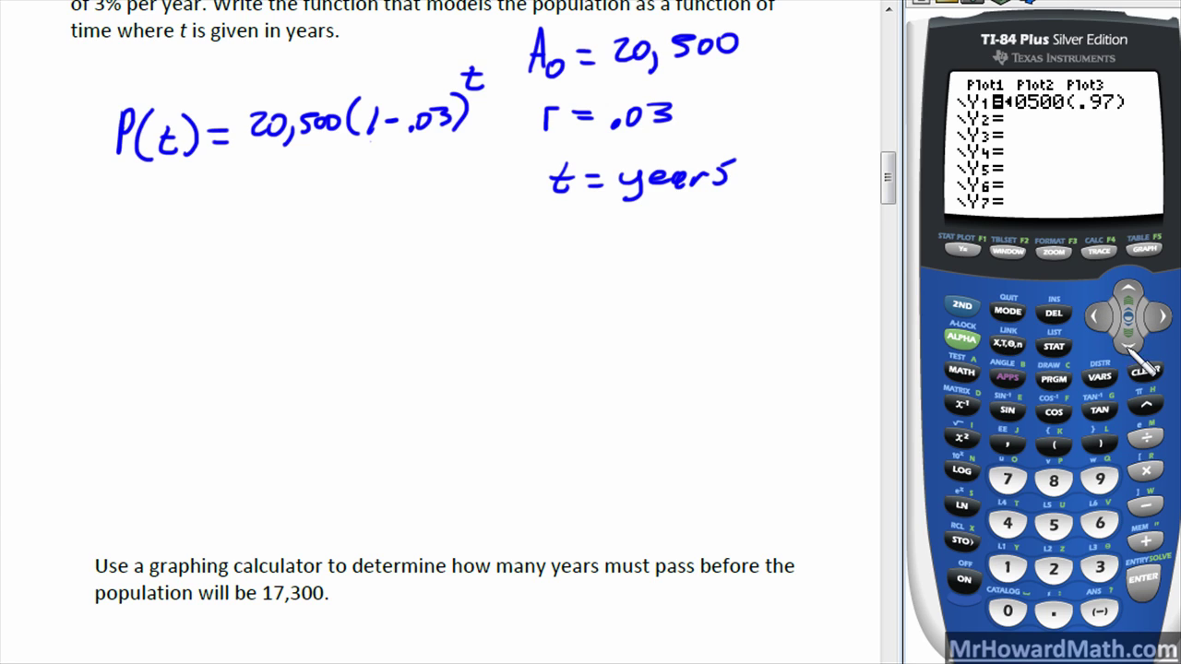
left_click(1007, 345)
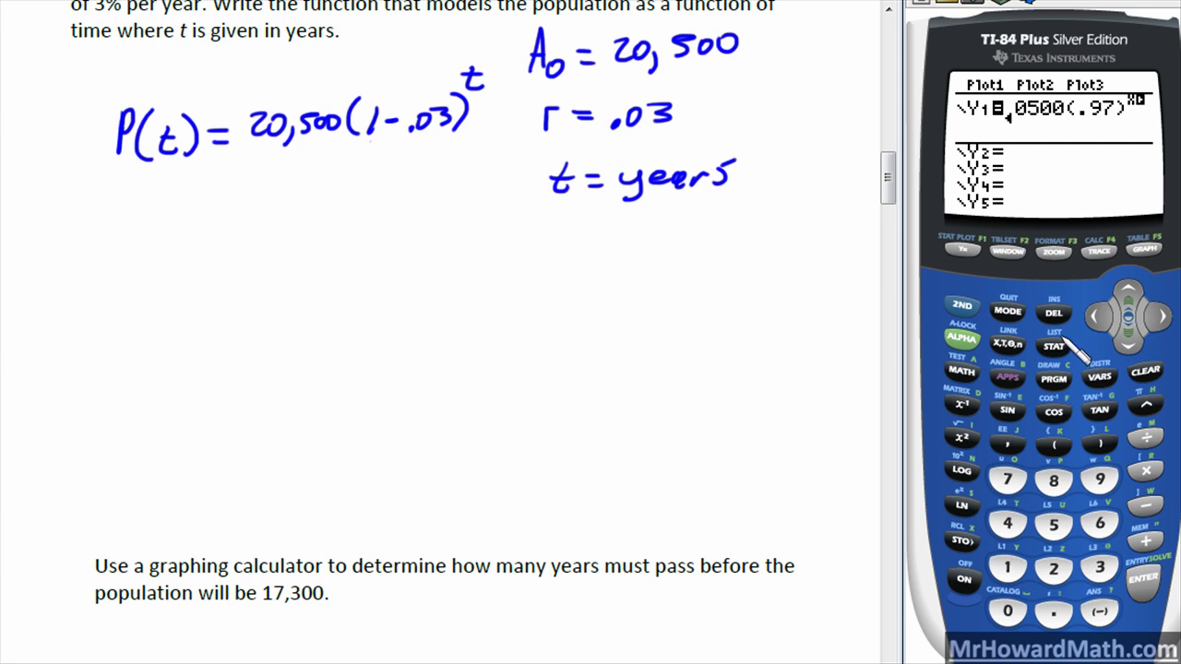
Step: Enter the target population 17300 as Y2
left_click(1127, 343)
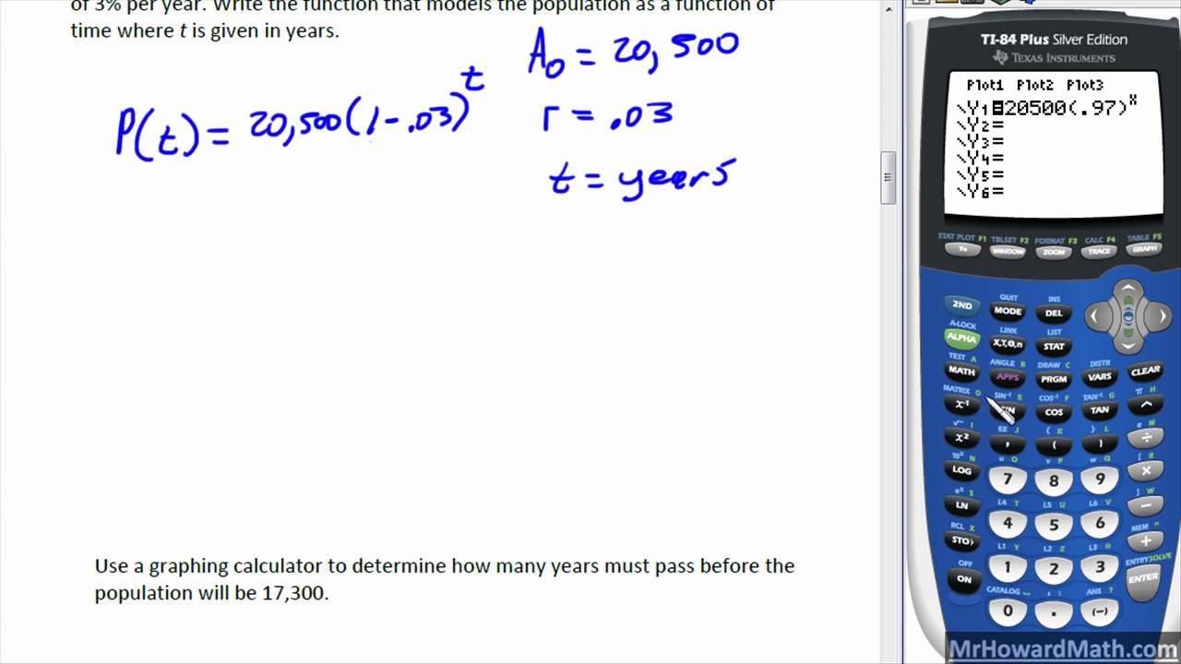
left_click(1008, 567)
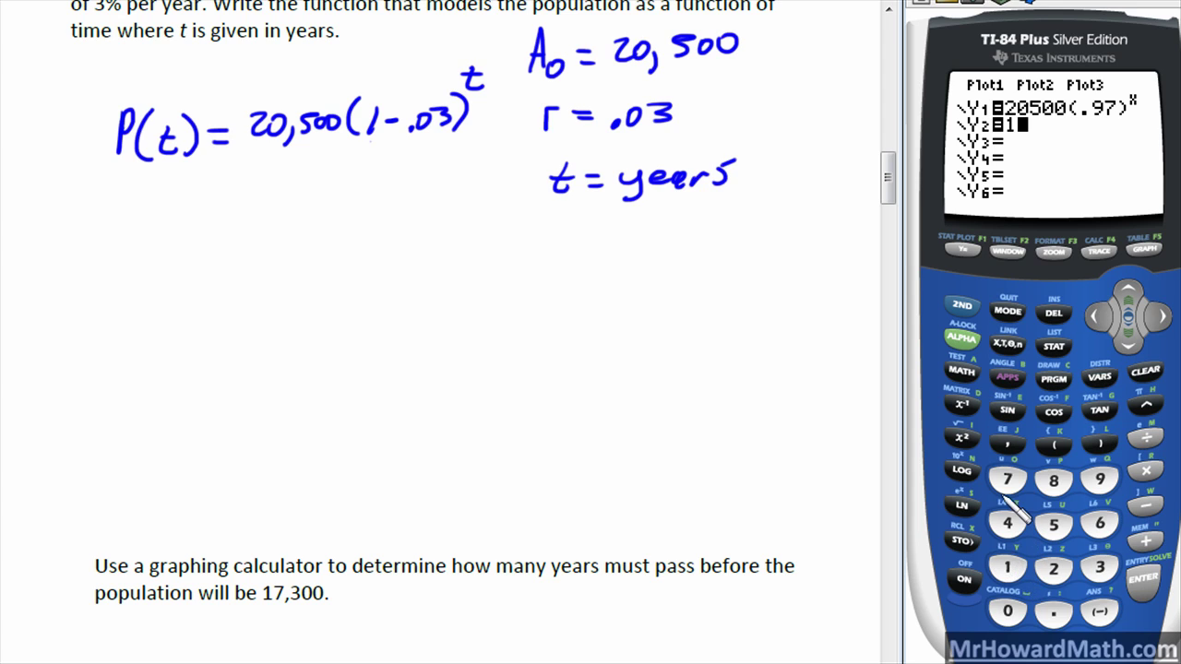
left_click(1008, 478)
left_click(1100, 568)
left_click(1006, 611)
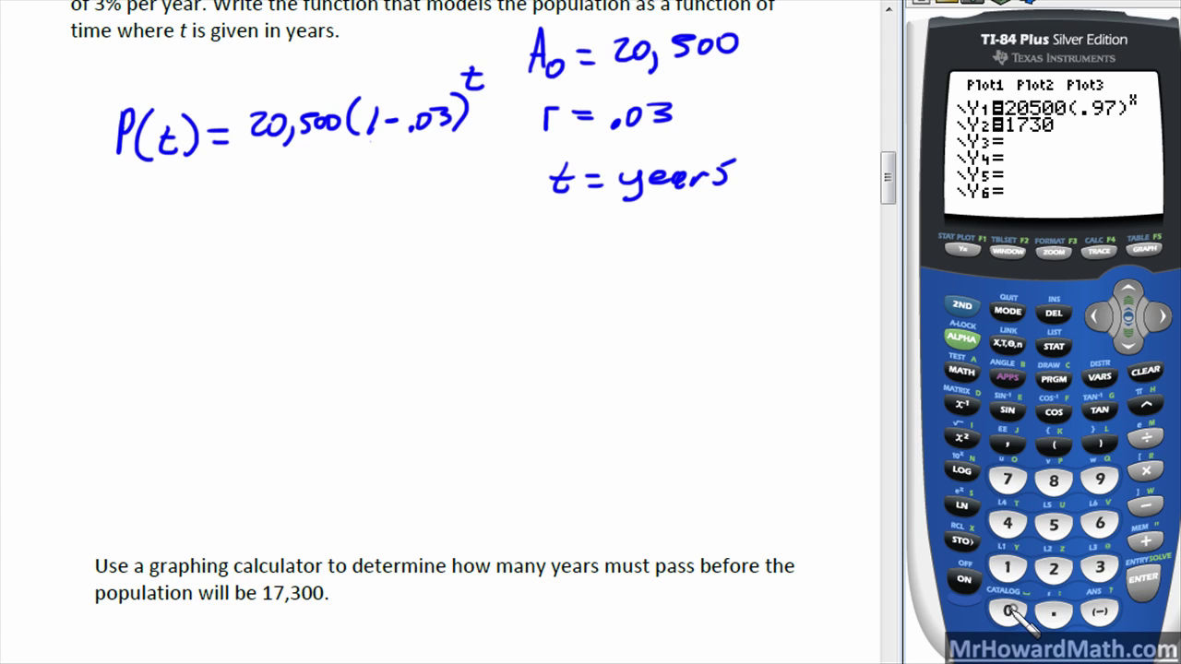
left_click(1009, 611)
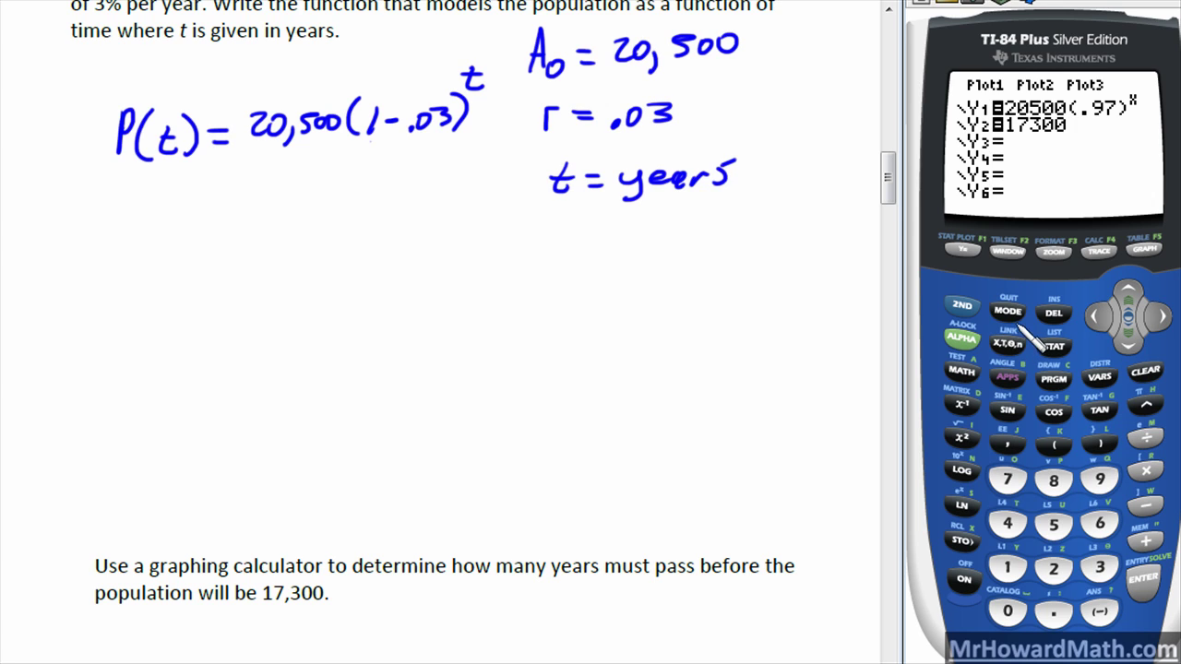
Step: In the WINDOW settings, set Xmin to -1
left_click(1009, 250)
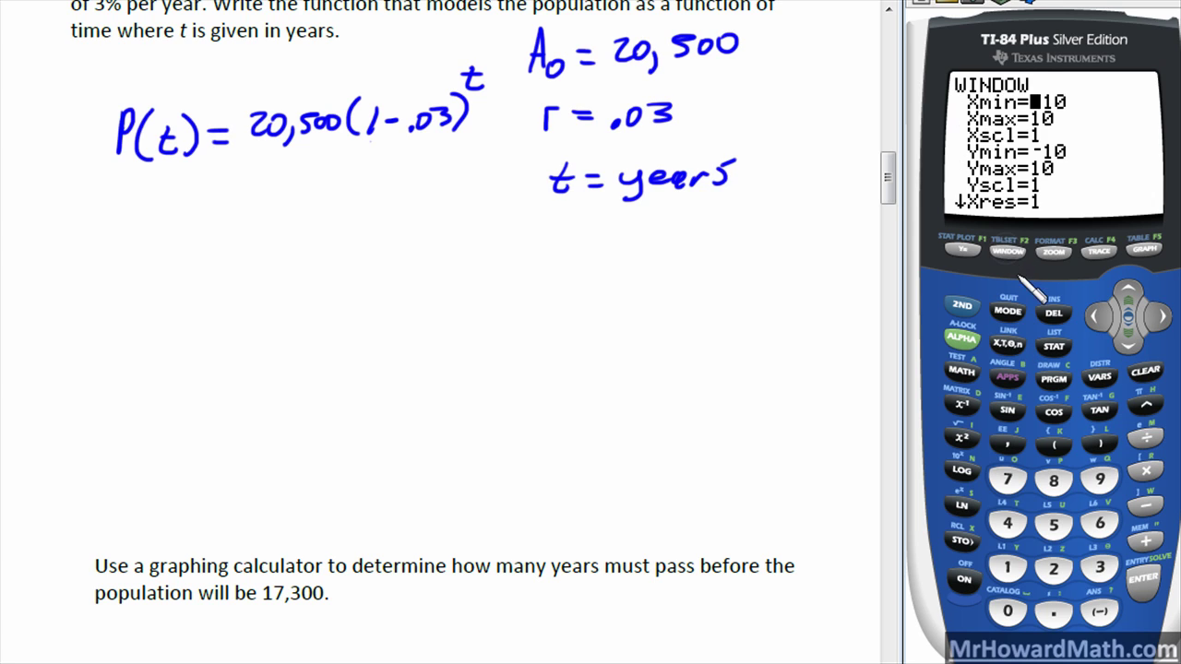
left_click(1129, 340)
left_click(1100, 611)
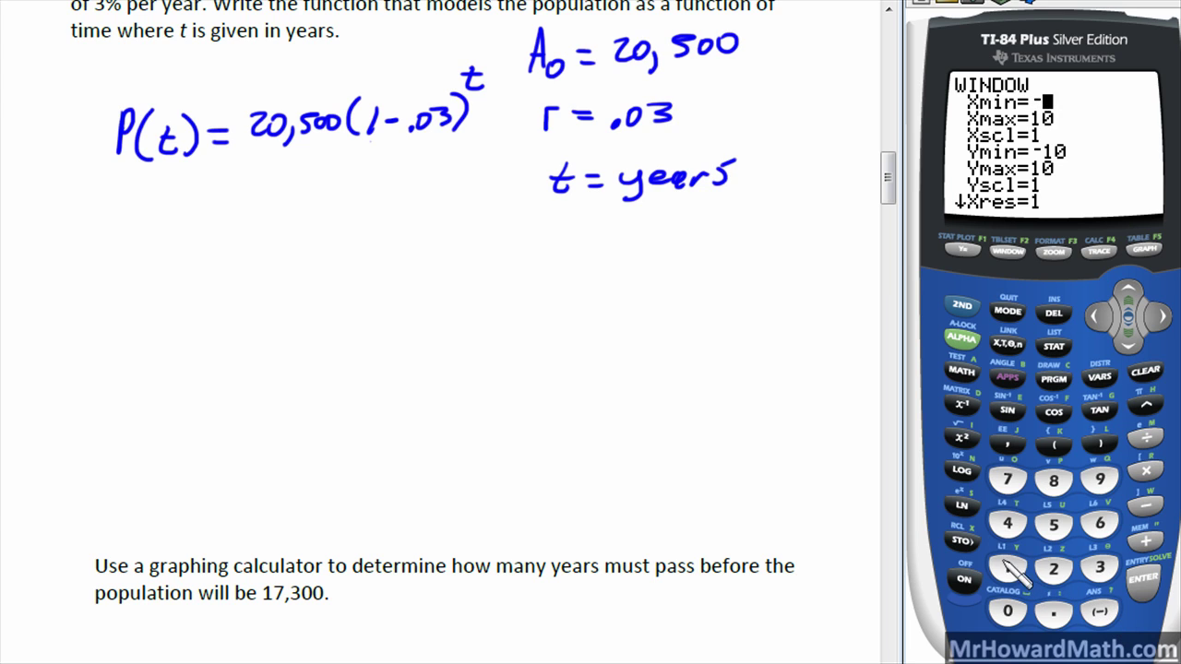
left_click(1008, 568)
left_click(1132, 342)
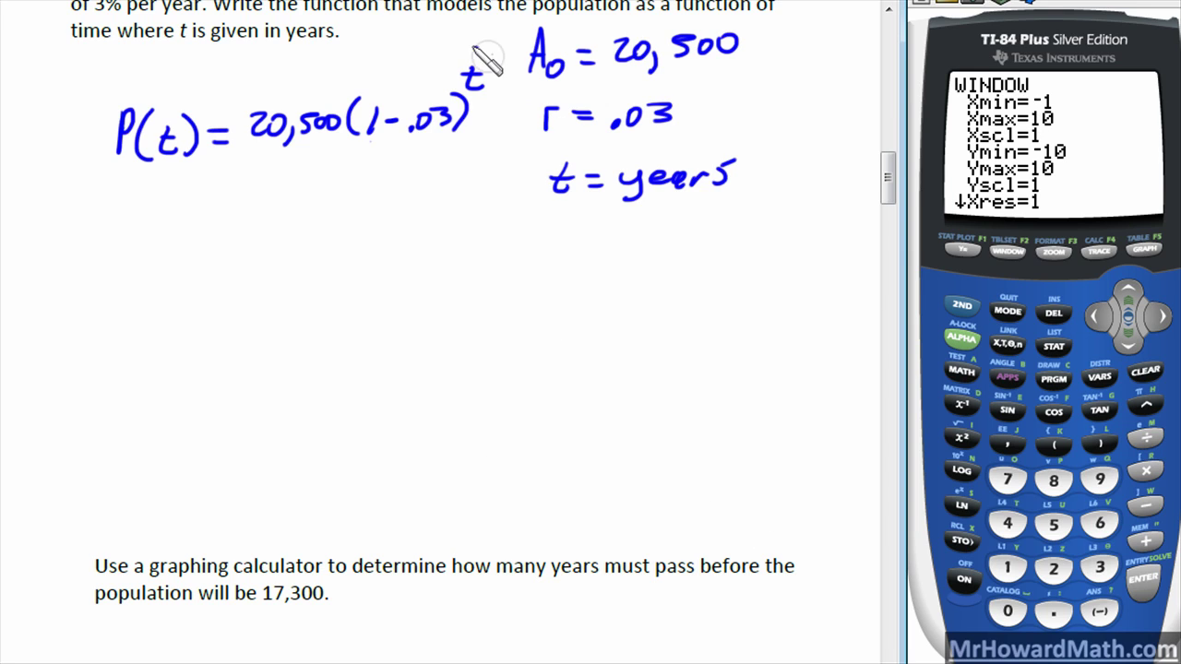
Step: Keep Xmax at 10 and set Ymax to 20500
left_click_drag(483, 58, 470, 103)
right_click(471, 105)
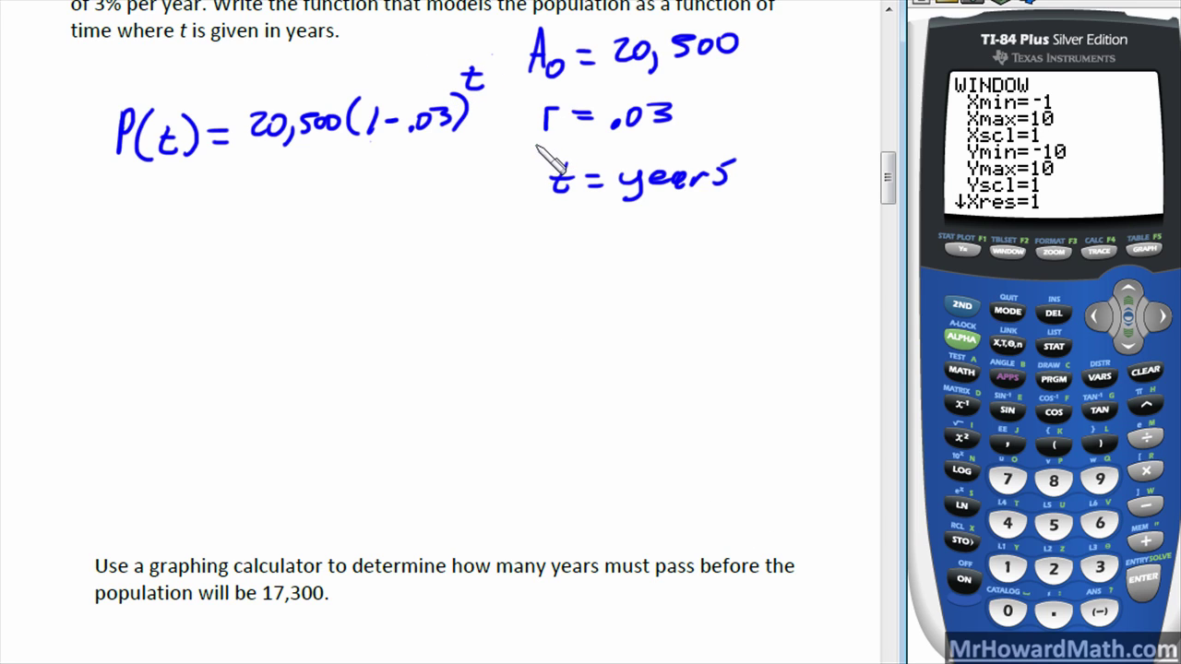
left_click(1134, 339)
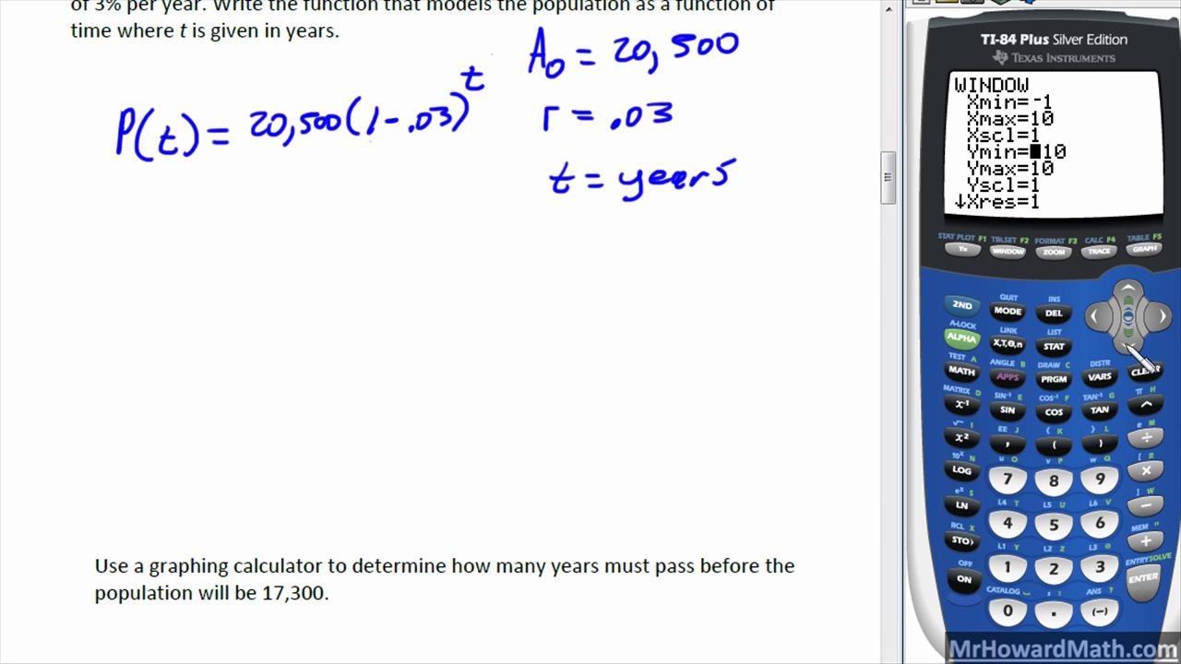
left_click(1129, 344)
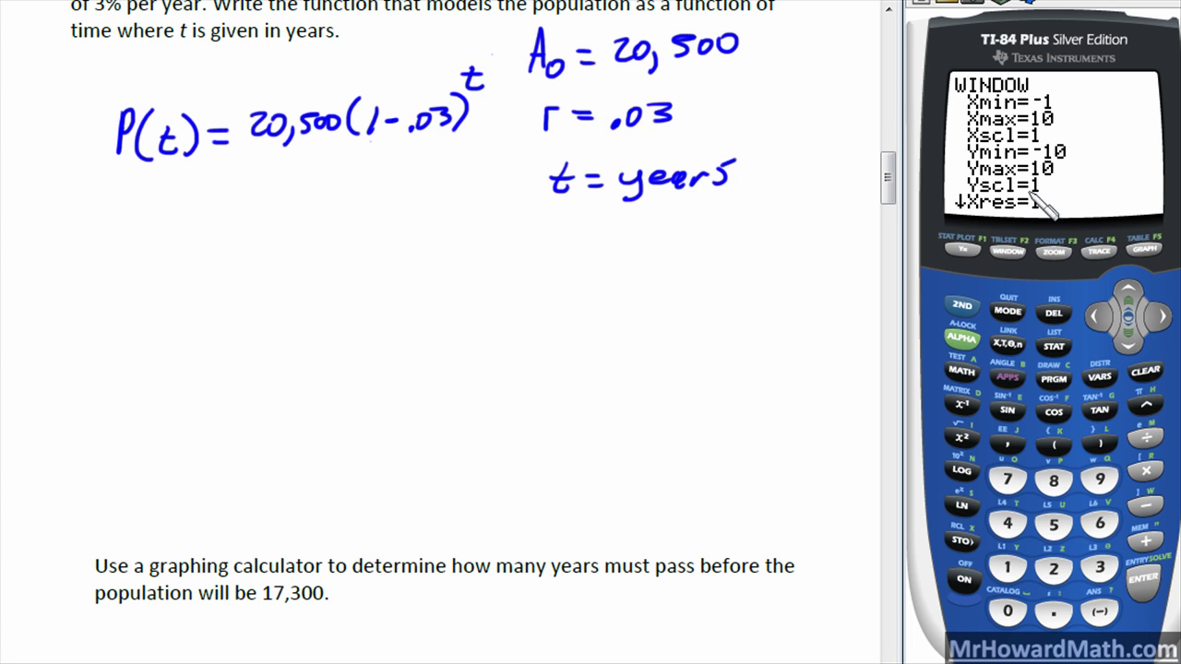
left_click(1055, 569)
left_click(1008, 611)
left_click(1053, 525)
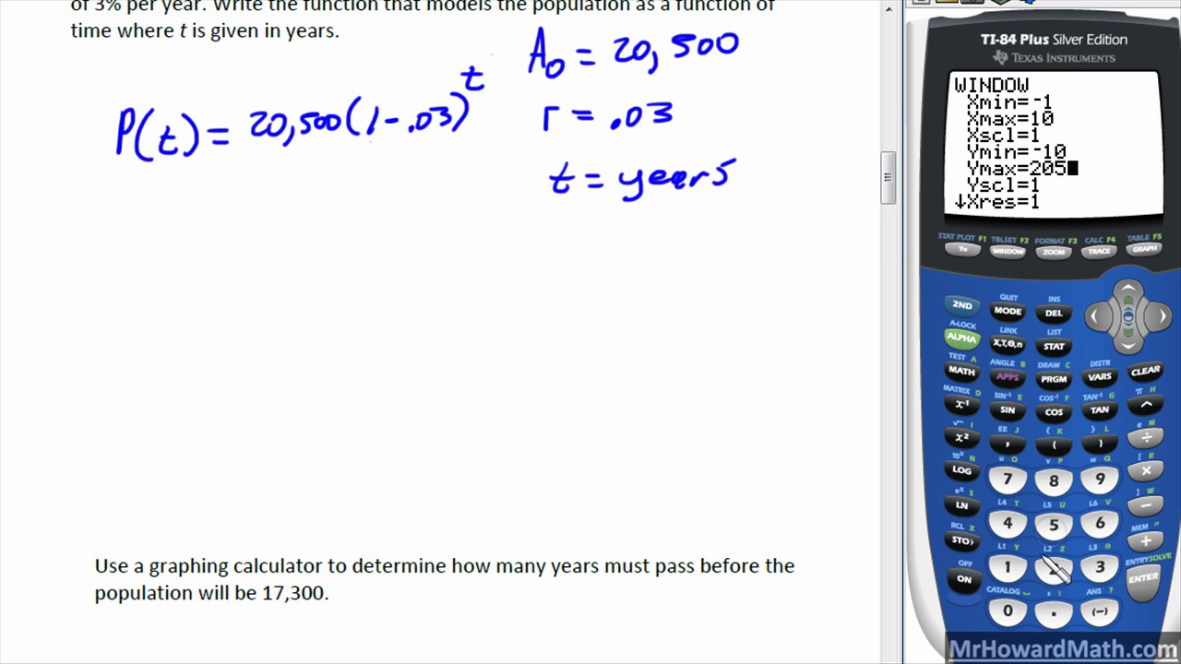
left_click(1008, 611)
left_click(1008, 611)
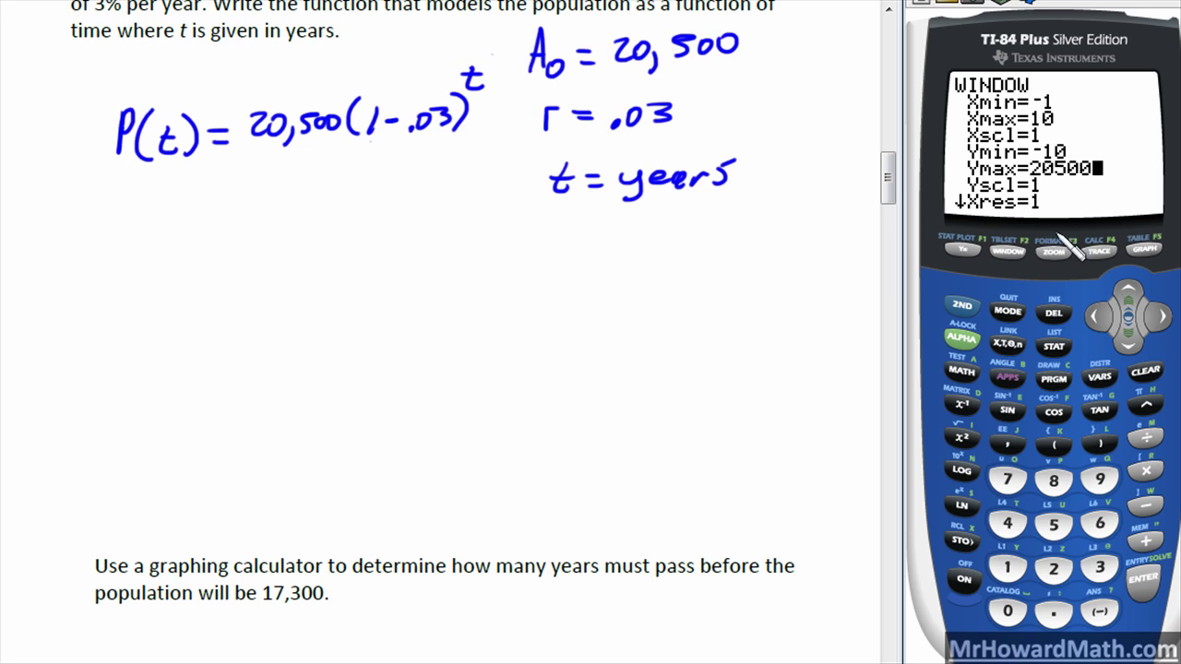
Step: Circle P(t) in the notes and graph the decay curve against the 17,300 line
left_click(127, 87)
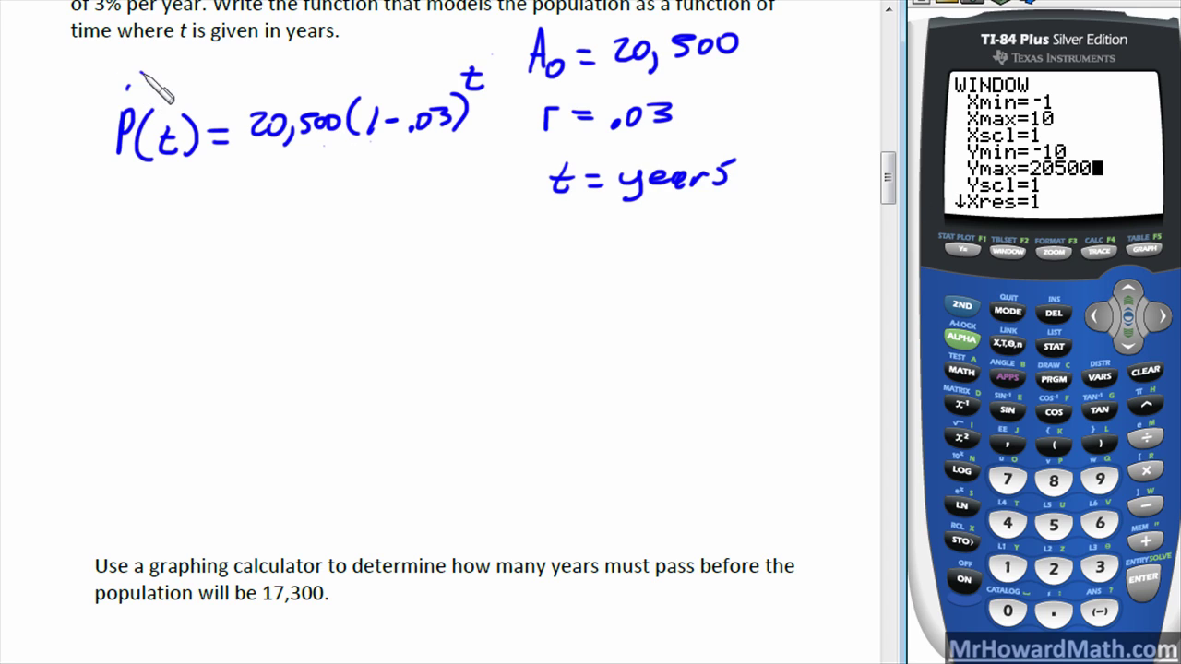
mouse_move(141, 73)
left_mouse_down()
mouse_move(193, 152)
mouse_move(118, 59)
left_mouse_up()
left_click(1144, 249)
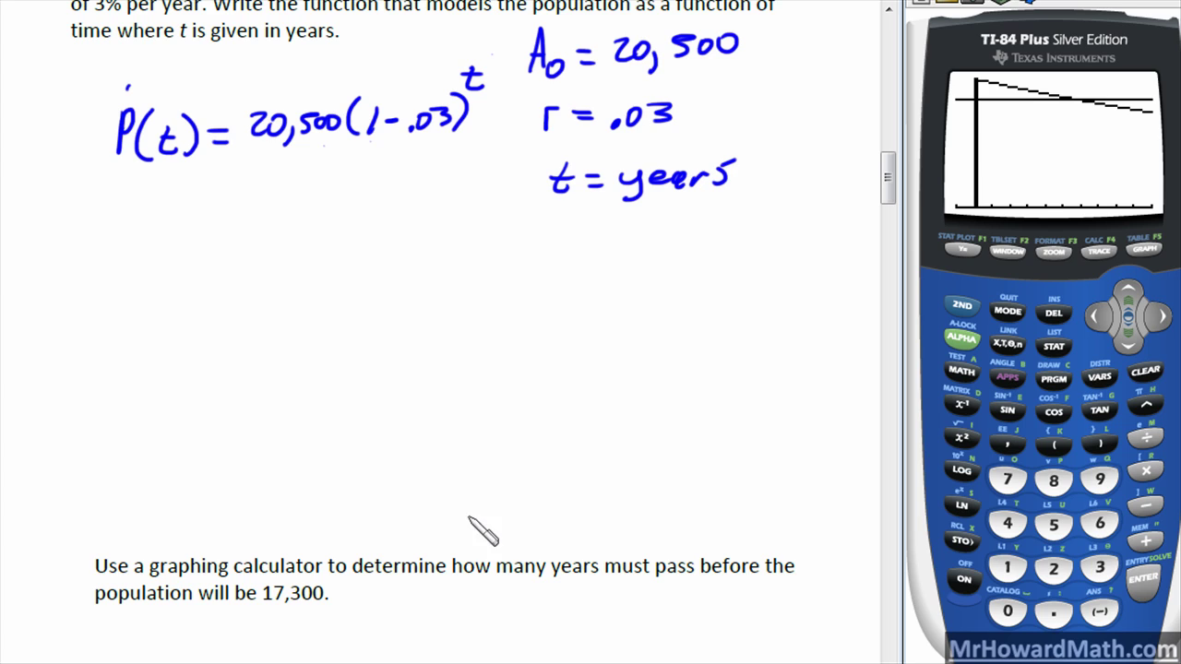
Step: Underline 17,300, then find the curves' intersection at about 5.57 years with 5:intersect
left_click_drag(258, 614, 325, 612)
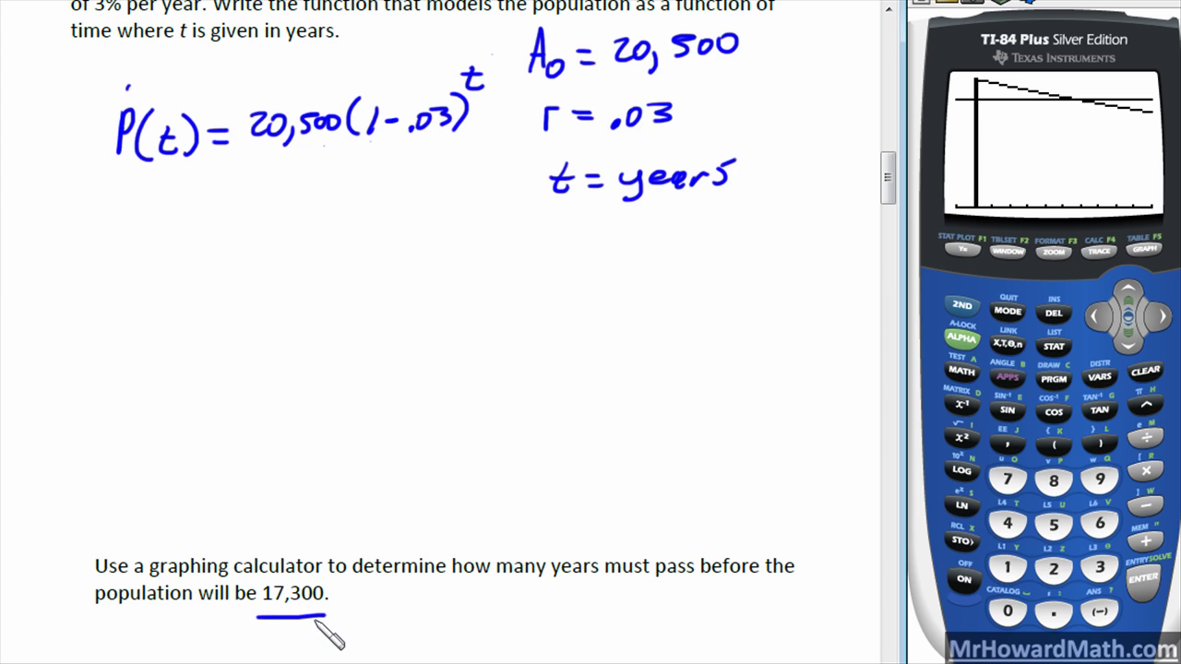
left_click(962, 305)
left_click(1098, 253)
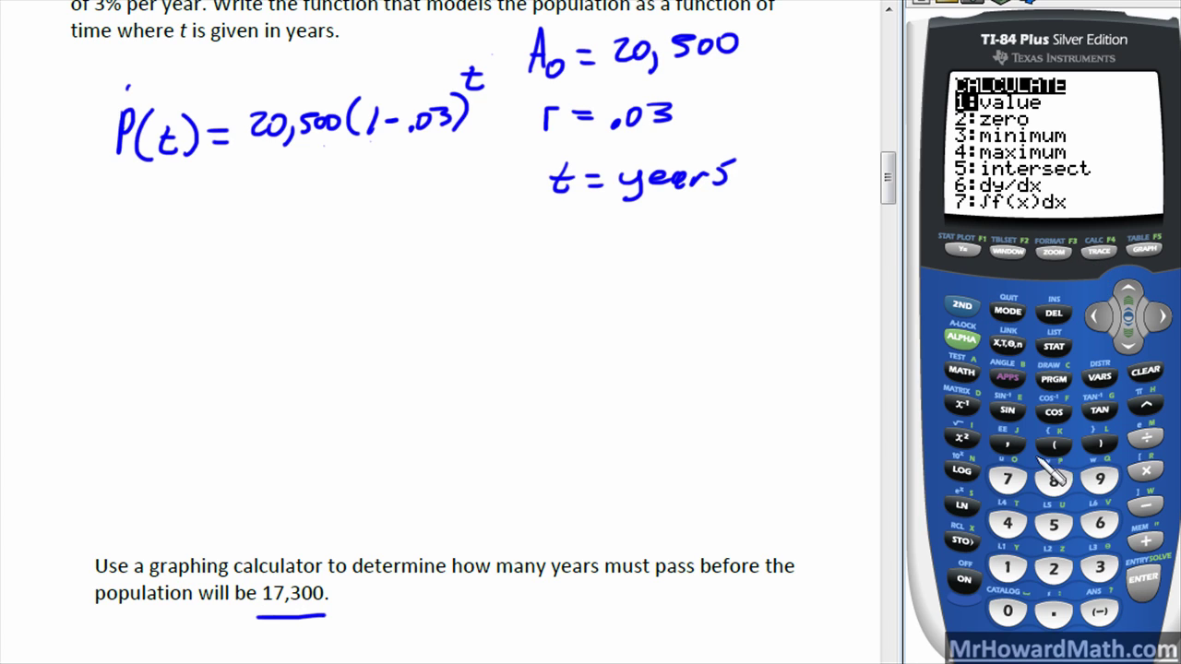
left_click(1053, 524)
left_click(1146, 587)
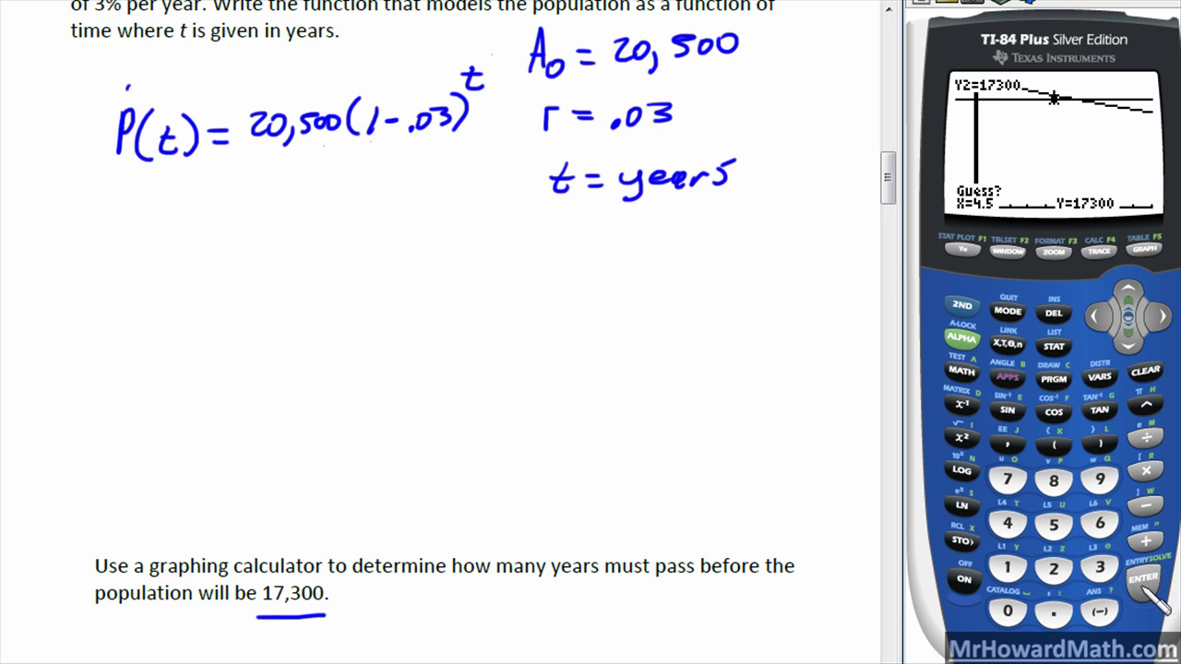
left_click(1147, 587)
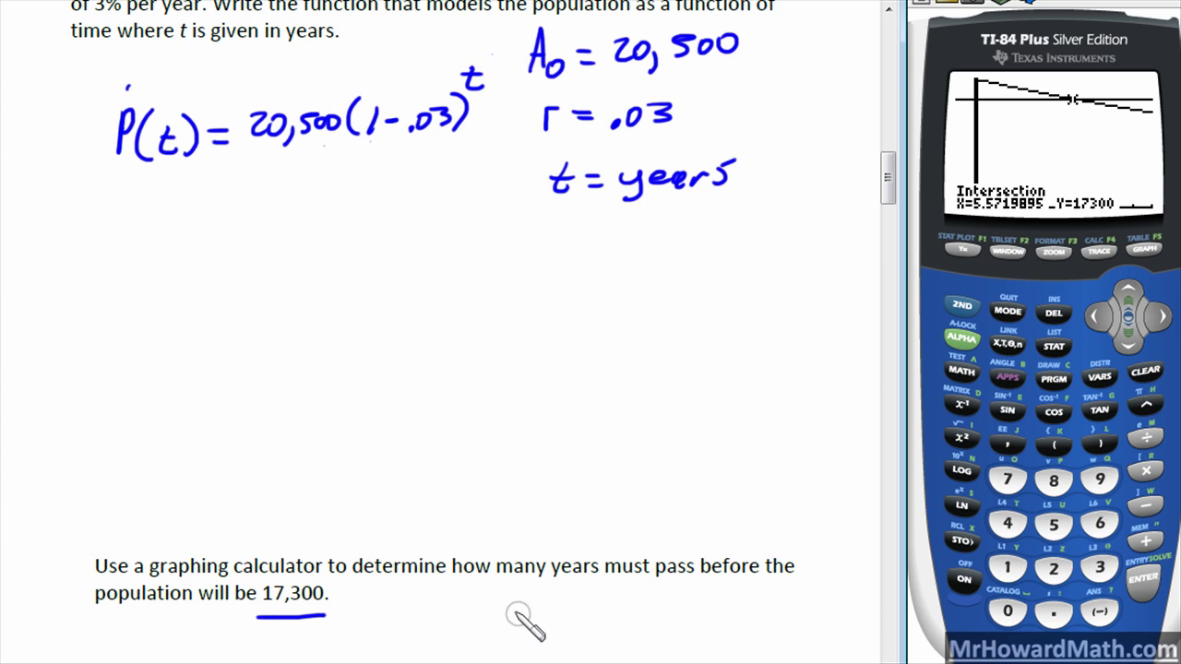
mouse_move(534, 610)
left_mouse_down()
mouse_move(569, 611)
mouse_move(565, 625)
mouse_move(584, 611)
mouse_move(588, 625)
mouse_move(642, 622)
mouse_move(634, 637)
mouse_move(685, 615)
mouse_move(719, 612)
left_mouse_up()
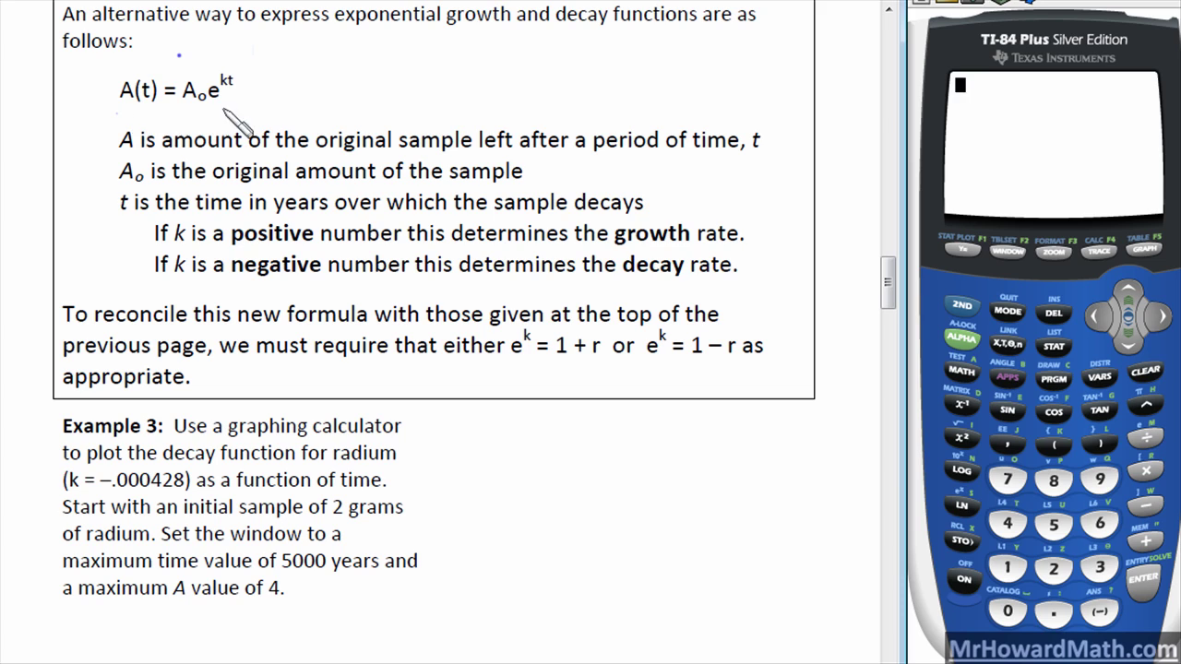
Step: Temporarily mark parts of A(t) = A₀e^kt, undoing each, and circle k = –.000428
left_click_drag(120, 112, 227, 114)
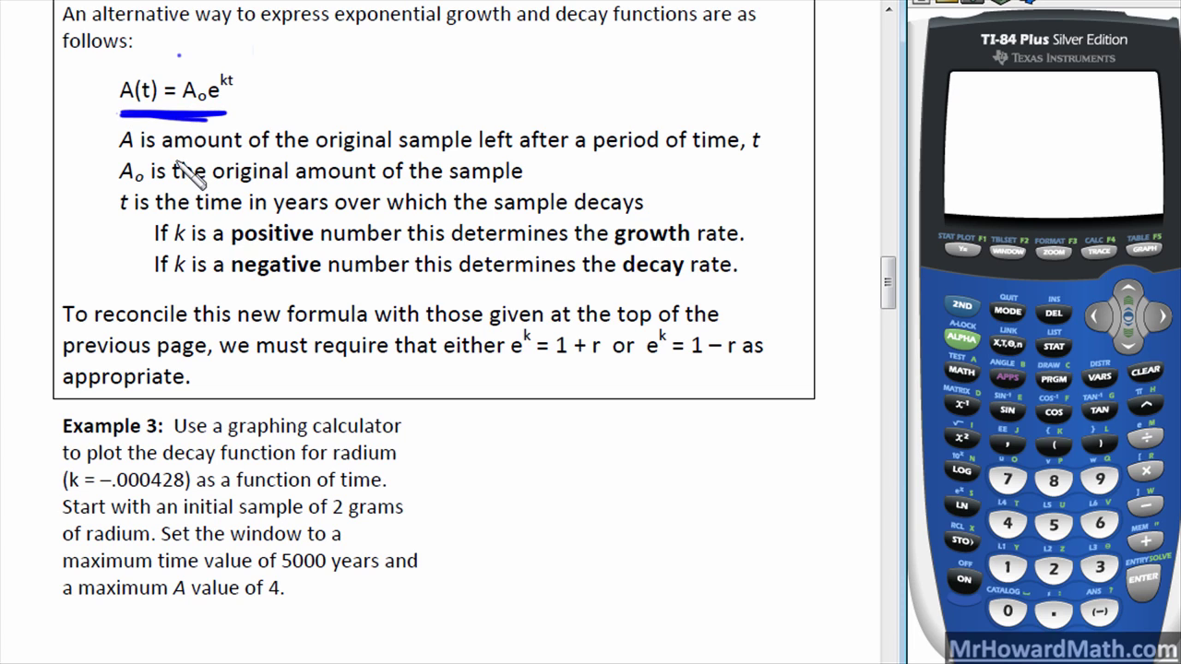
key("ctrl+z")
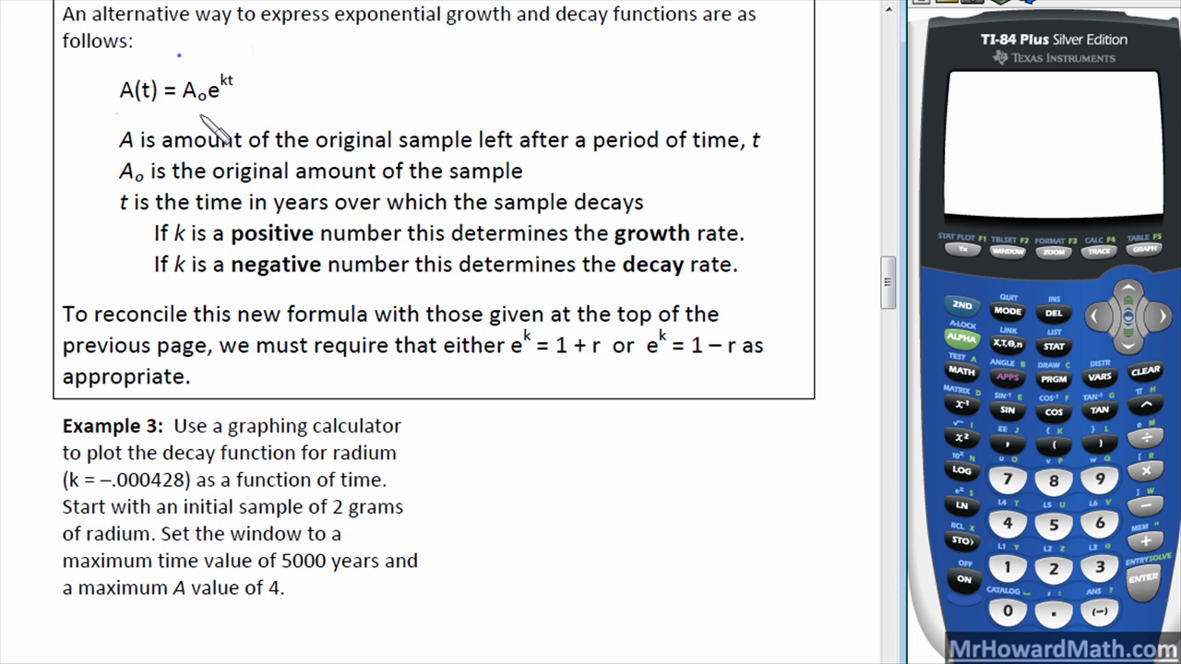
mouse_move(209, 80)
left_mouse_down()
mouse_move(173, 70)
mouse_move(196, 113)
left_mouse_up()
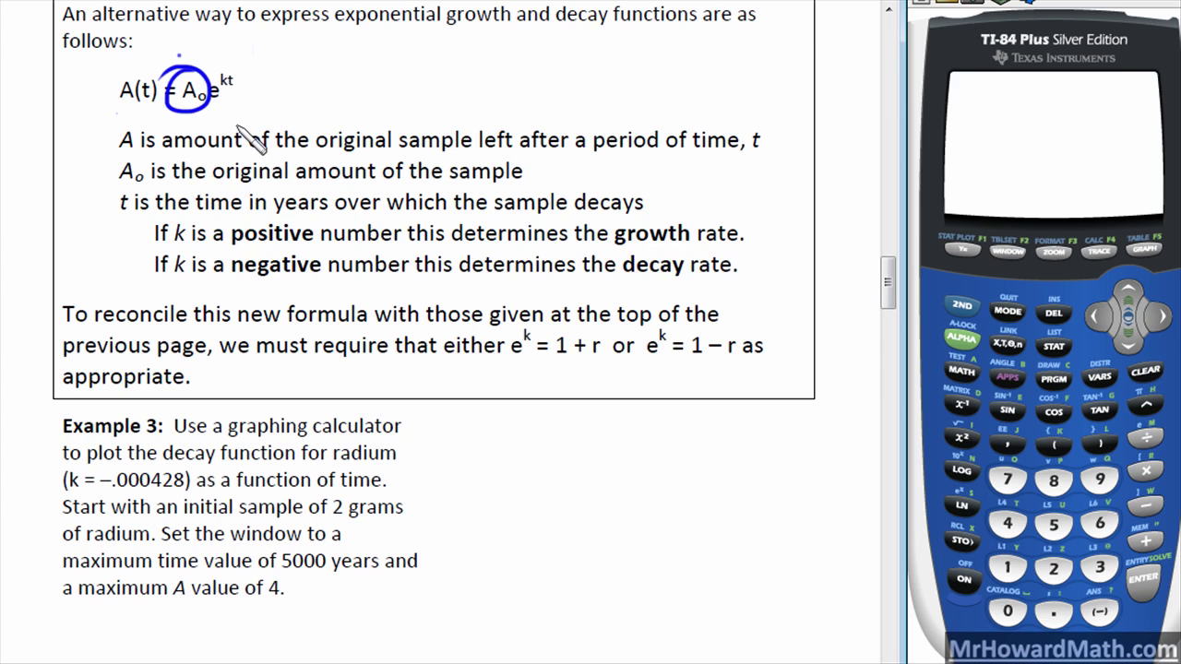
key("ctrl+z")
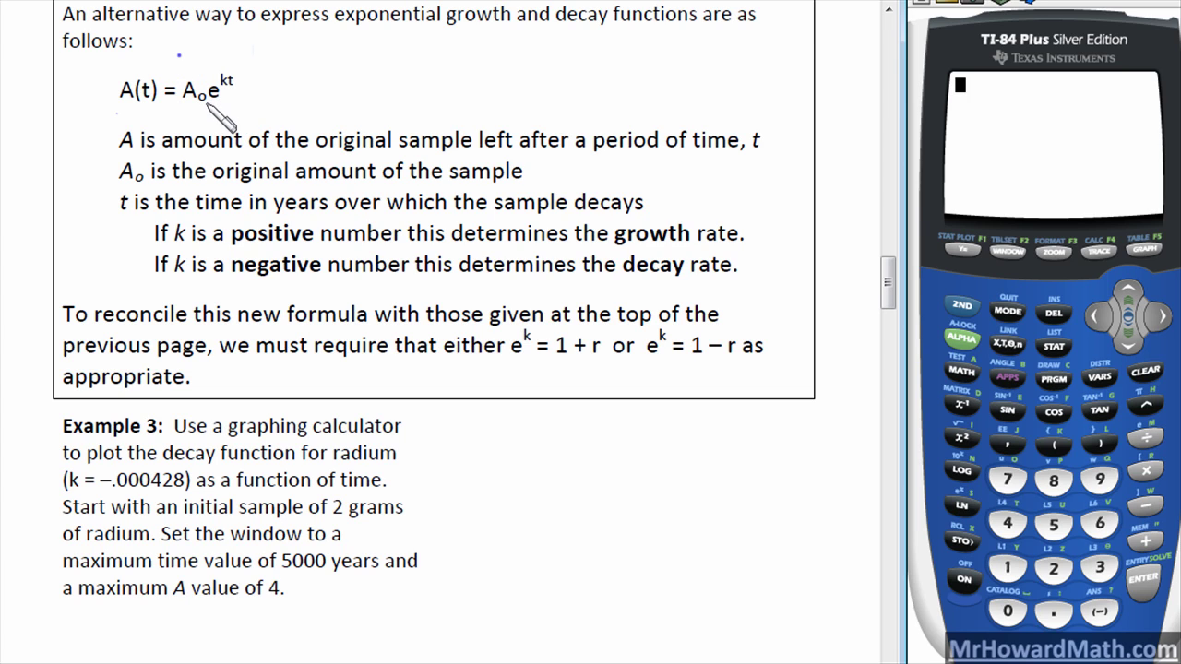
mouse_move(238, 66)
left_mouse_down()
mouse_move(212, 92)
mouse_move(222, 78)
left_mouse_up()
key("ctrl+z")
left_click_drag(257, 220, 596, 221)
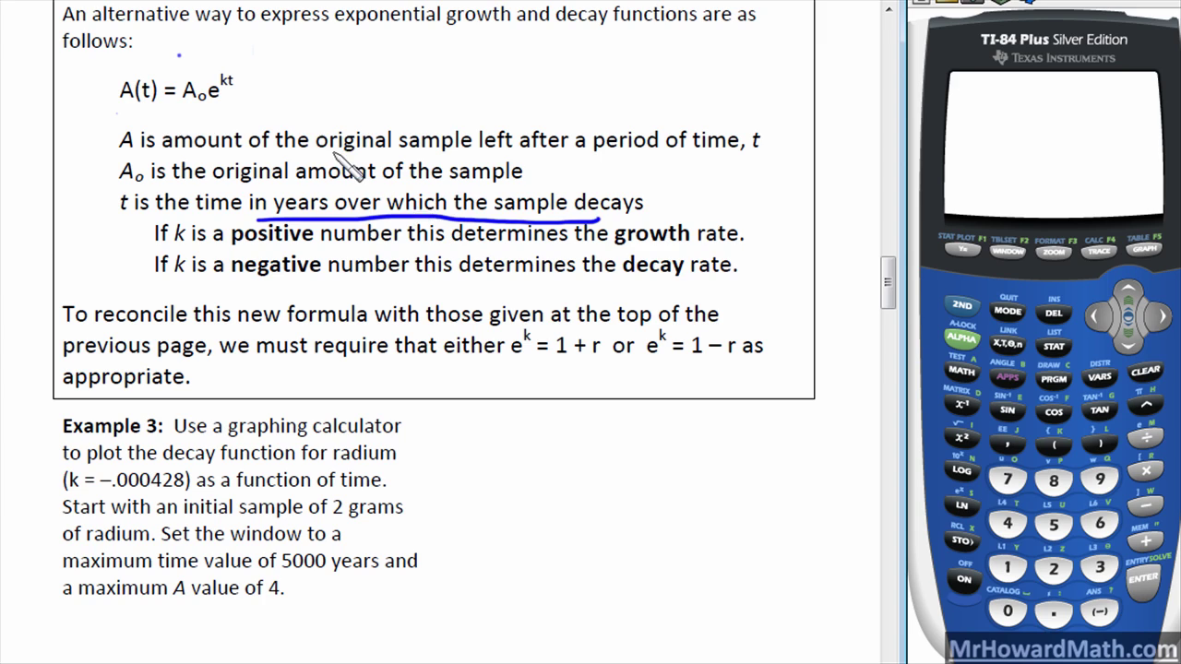
key("ctrl+z")
mouse_move(223, 87)
left_mouse_down()
mouse_move(231, 65)
mouse_move(225, 89)
left_mouse_up()
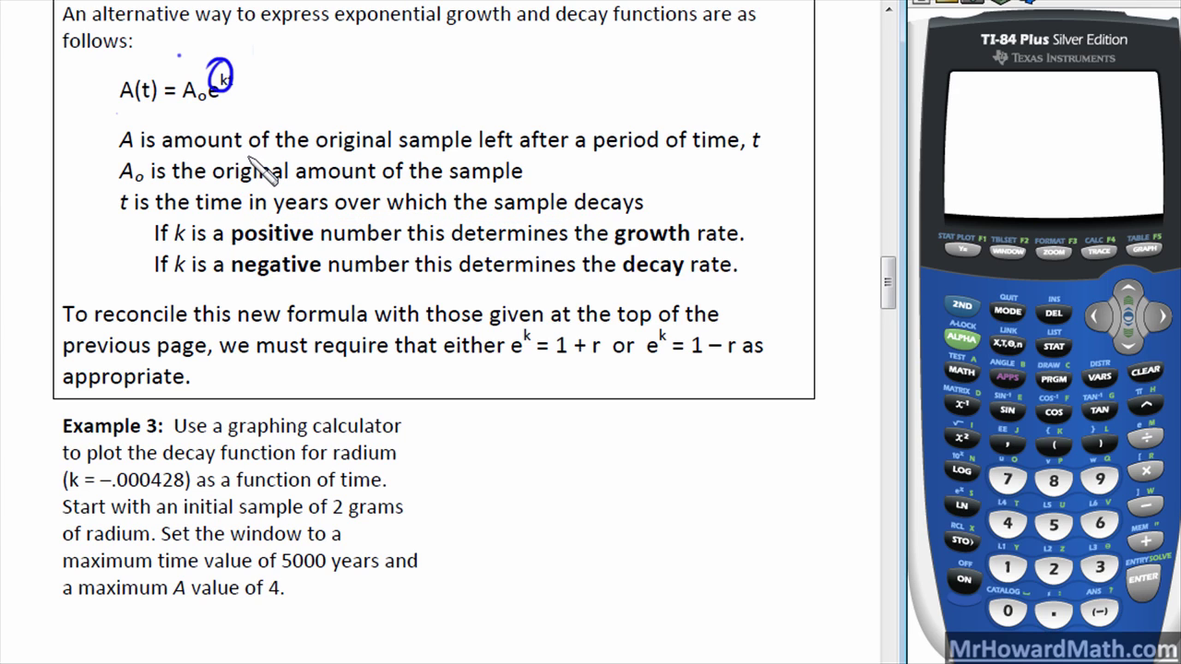
key("ctrl+z")
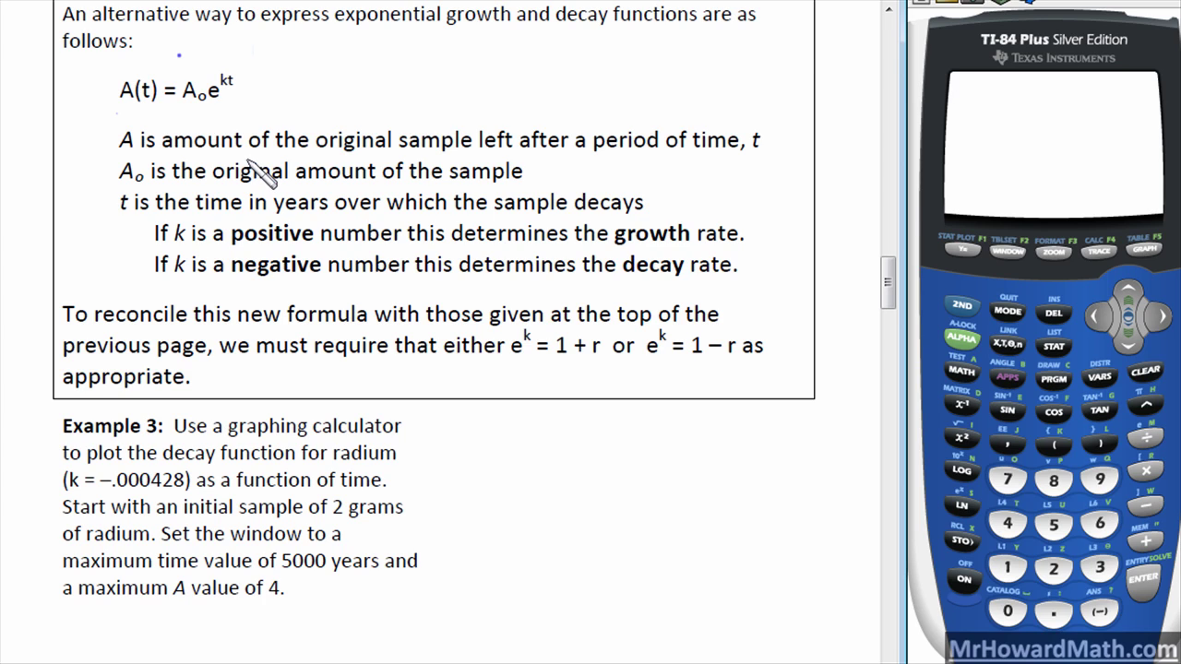
mouse_move(229, 67)
left_mouse_down()
mouse_move(210, 90)
mouse_move(224, 92)
mouse_move(230, 74)
left_mouse_up()
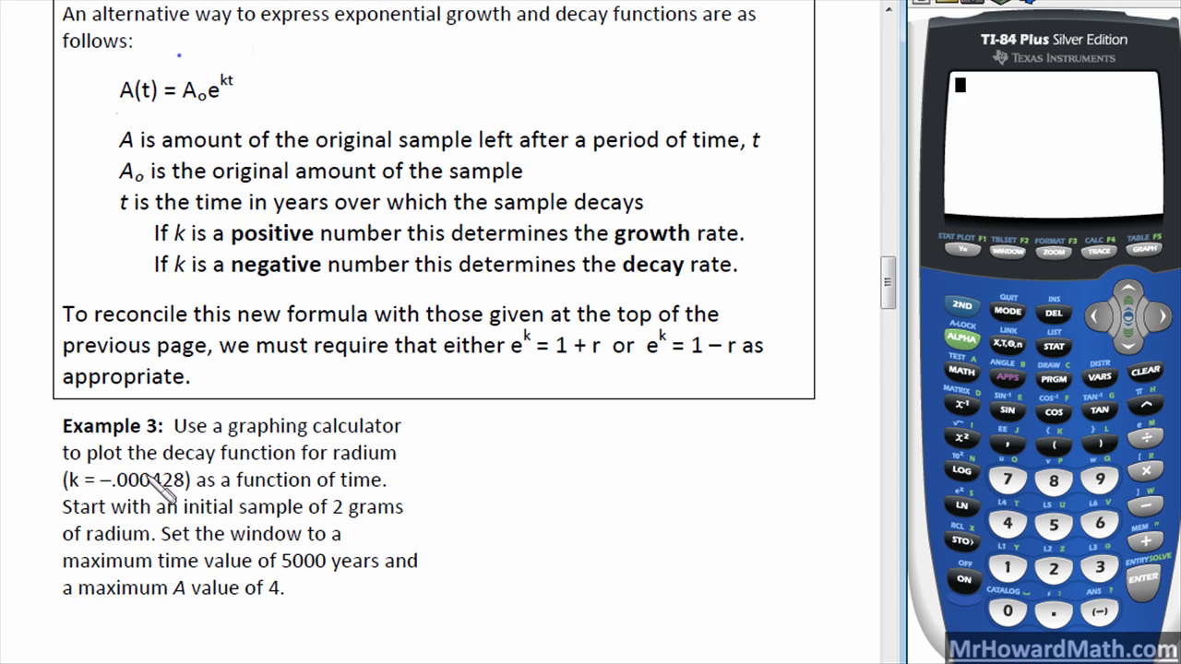
mouse_move(81, 467)
left_mouse_down()
mouse_move(189, 469)
mouse_move(55, 467)
left_mouse_up()
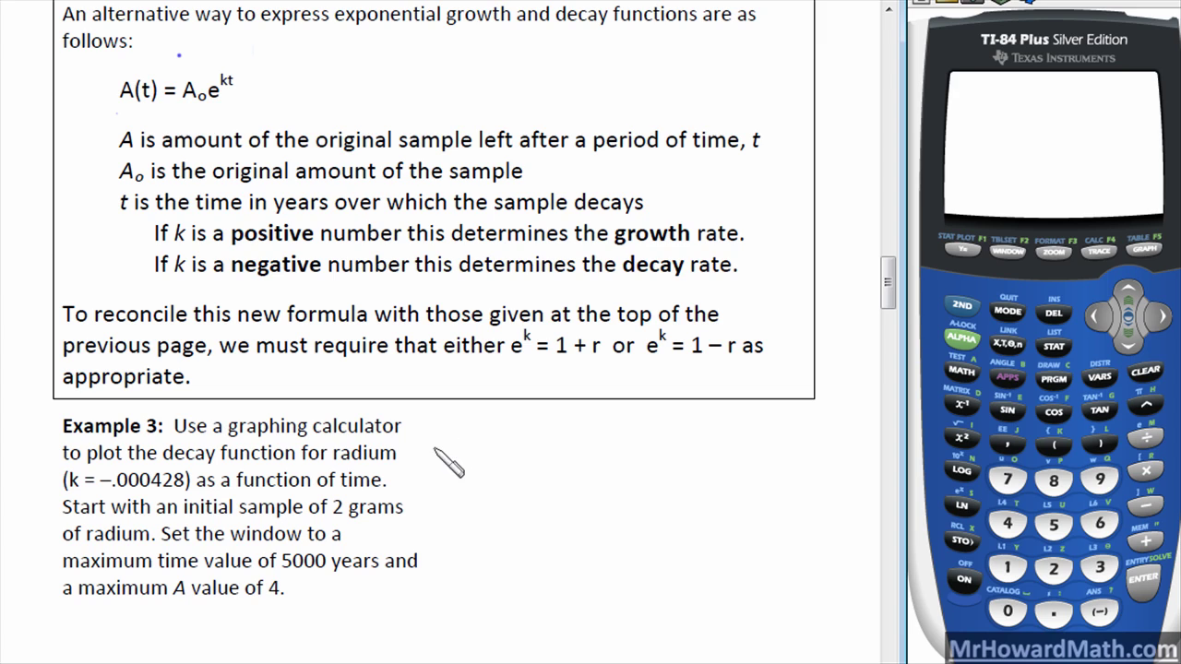
Step: Write A₀ = 2 grams beside Example 3
mouse_move(426, 455)
left_mouse_down()
mouse_move(430, 440)
mouse_move(449, 452)
left_mouse_up()
left_click_drag(432, 441, 495, 437)
mouse_move(477, 448)
left_mouse_down()
mouse_move(538, 448)
mouse_move(562, 461)
mouse_move(582, 440)
mouse_move(644, 445)
left_mouse_up()
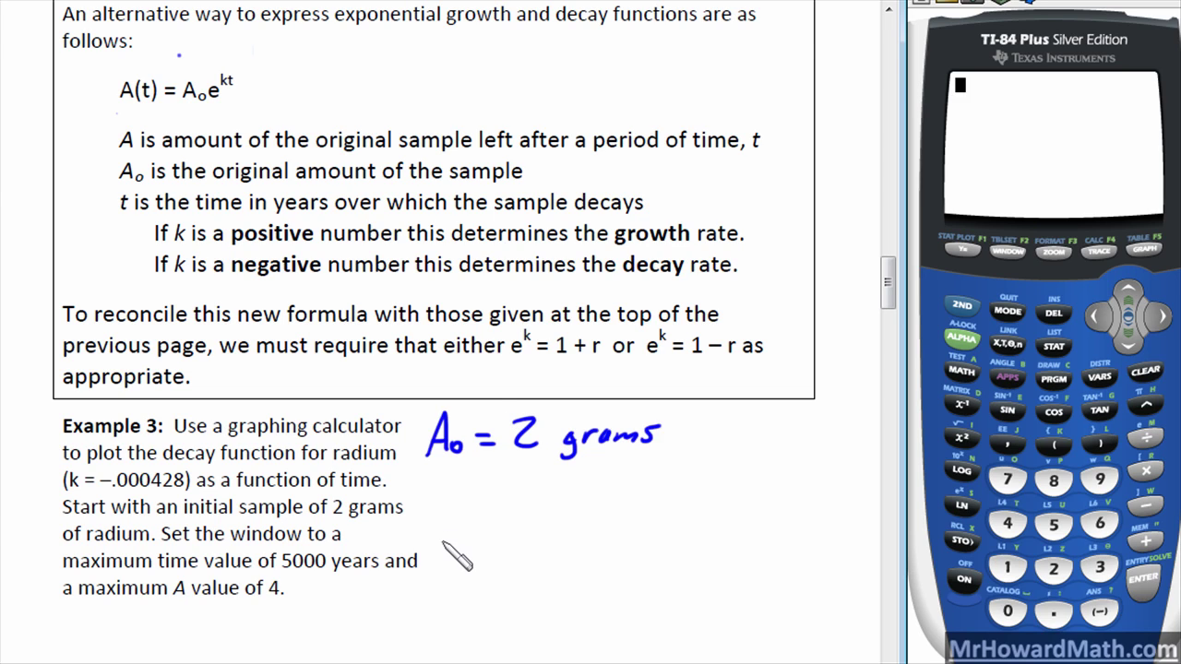
Step: Handwrite the radium model A(t) = 2e^(-.000428t) beneath the A₀ line
mouse_move(440, 535)
left_mouse_down()
mouse_move(451, 502)
mouse_move(446, 529)
mouse_move(473, 511)
mouse_move(482, 527)
mouse_move(488, 515)
mouse_move(497, 529)
mouse_move(498, 508)
mouse_move(534, 531)
mouse_move(582, 510)
mouse_move(570, 531)
mouse_move(611, 535)
left_mouse_up()
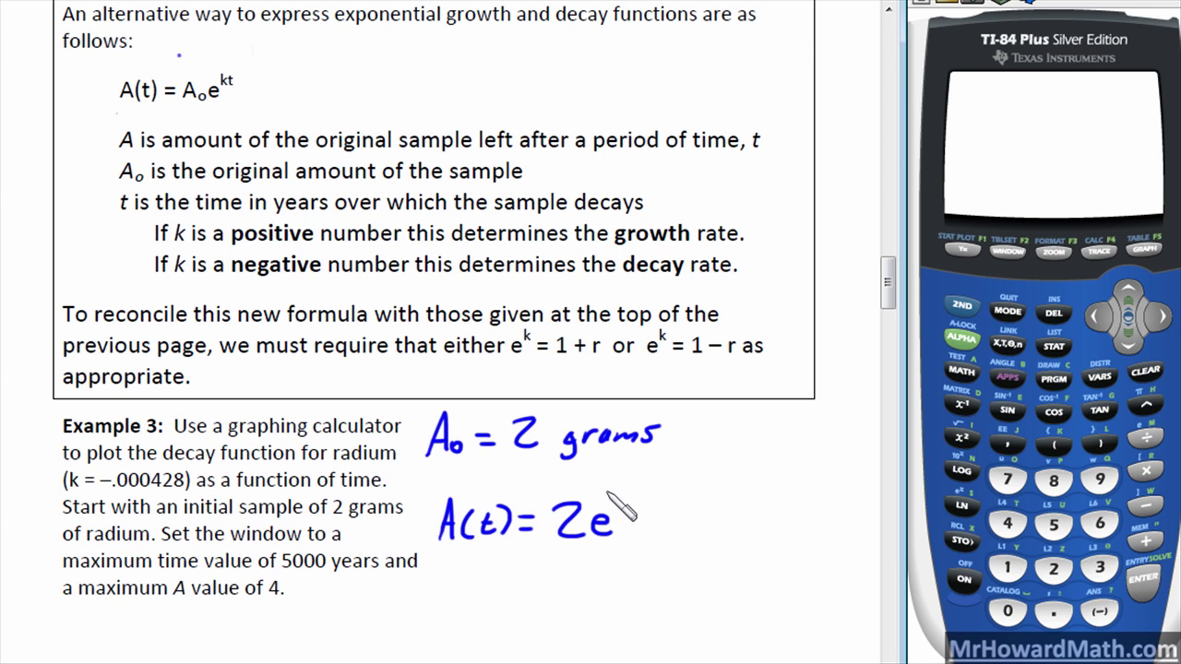
mouse_move(605, 493)
left_mouse_down()
mouse_move(690, 491)
mouse_move(702, 479)
mouse_move(728, 491)
mouse_move(736, 478)
left_mouse_up()
left_click(621, 497)
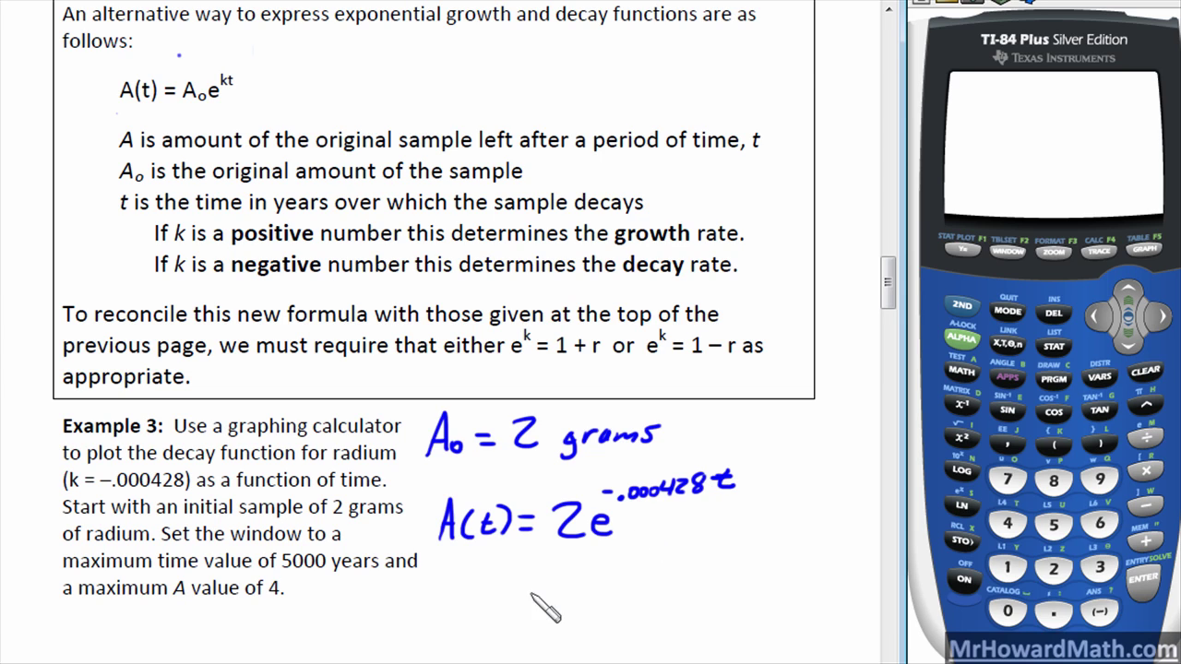